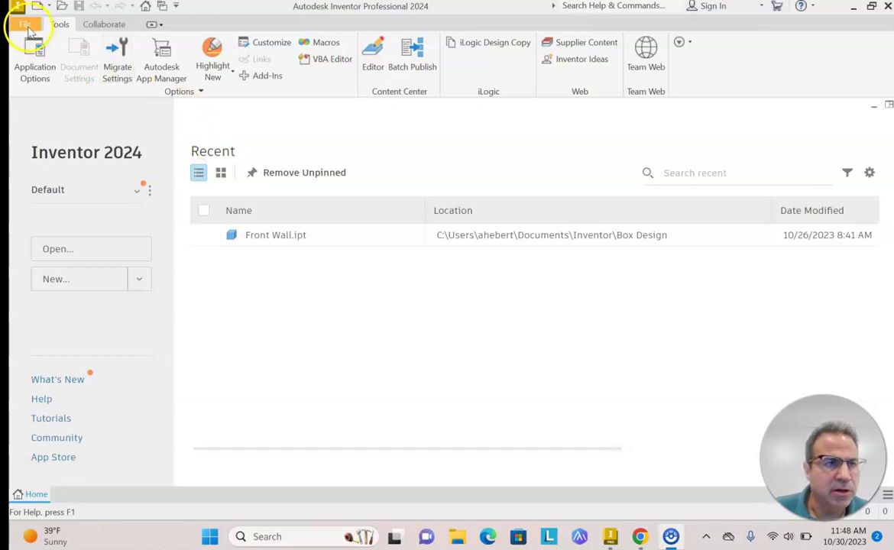
- Create a new Part document (Part1) from the File > New menu
{"action": "left_click", "coordinate": [26, 25]}
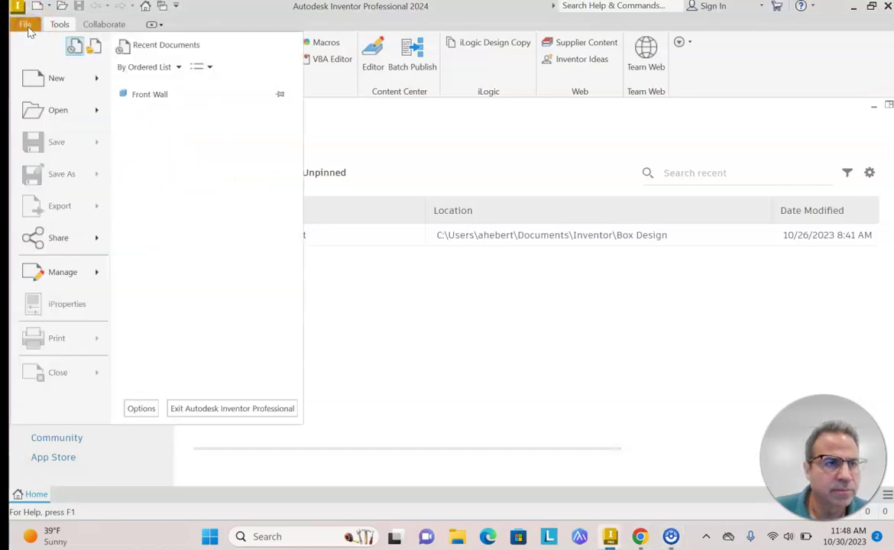
{"action": "mouse_move", "coordinate": [53, 78]}
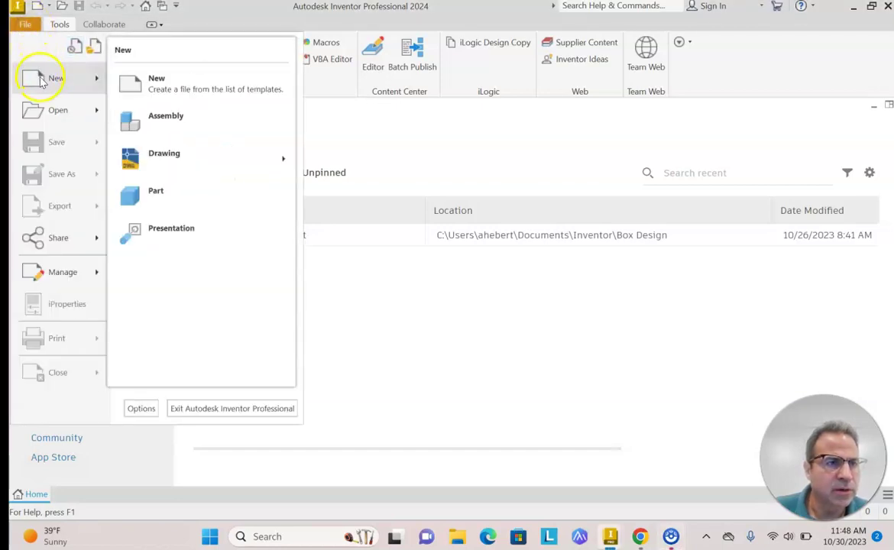
{"action": "left_click", "coordinate": [194, 198]}
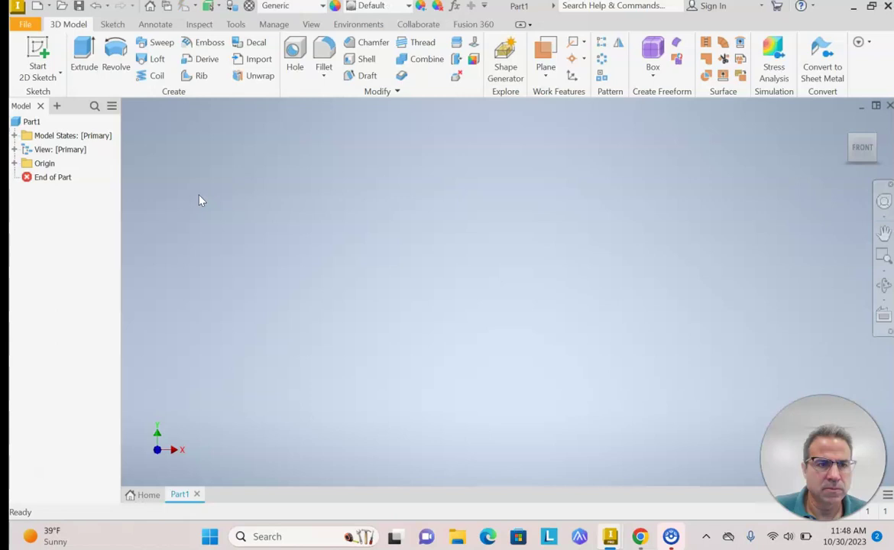
- Start a 2D sketch on the front (XY) origin plane
{"action": "left_click", "coordinate": [43, 54]}
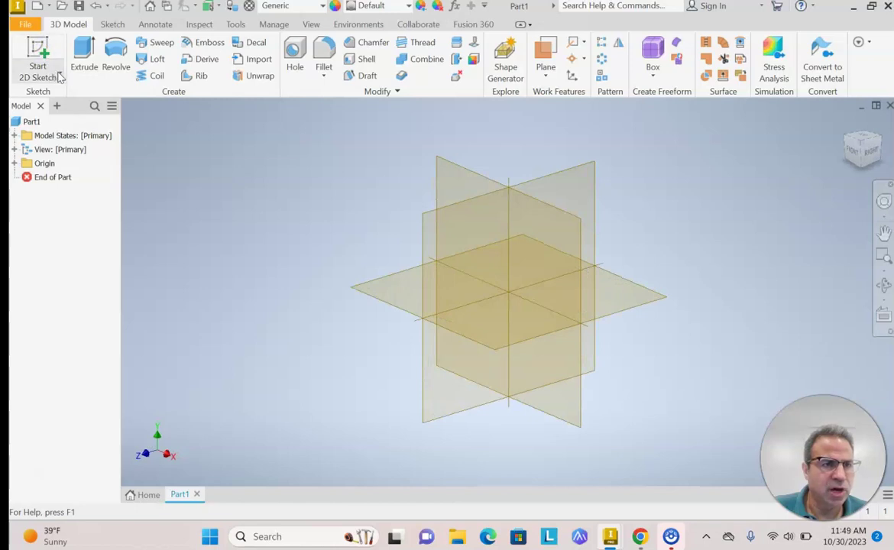
{"action": "left_click", "coordinate": [43, 91]}
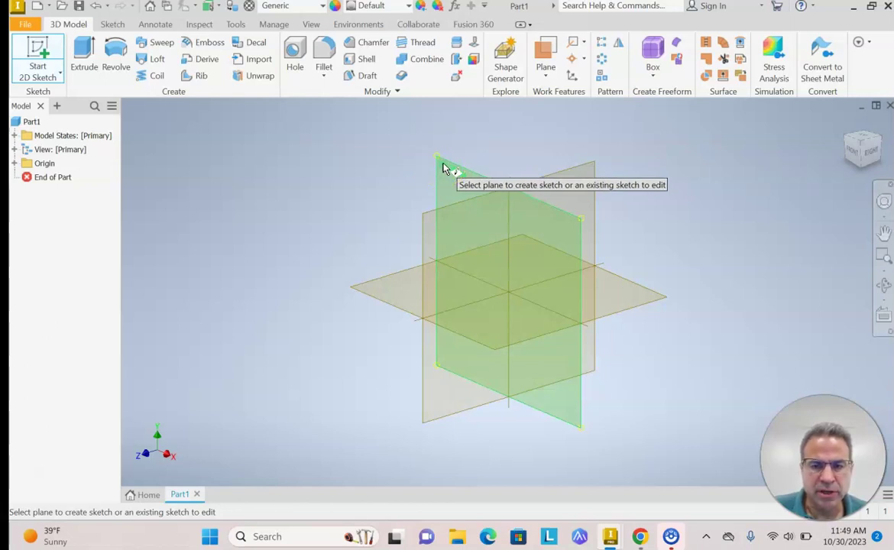
{"action": "left_click", "coordinate": [443, 164]}
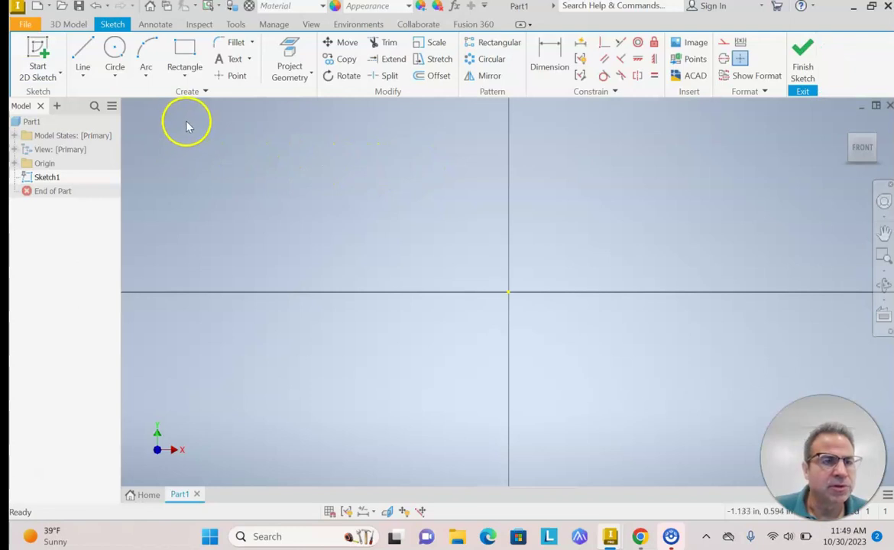
- Draw a closed four-line rectangle from the origin, about 0.62 by 0.39 in
{"action": "left_click", "coordinate": [84, 56]}
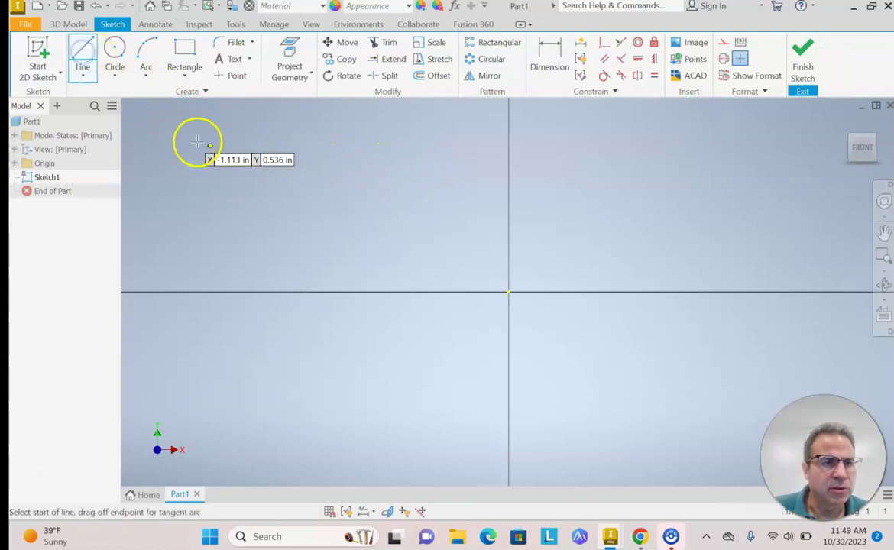
{"action": "left_click", "coordinate": [509, 292]}
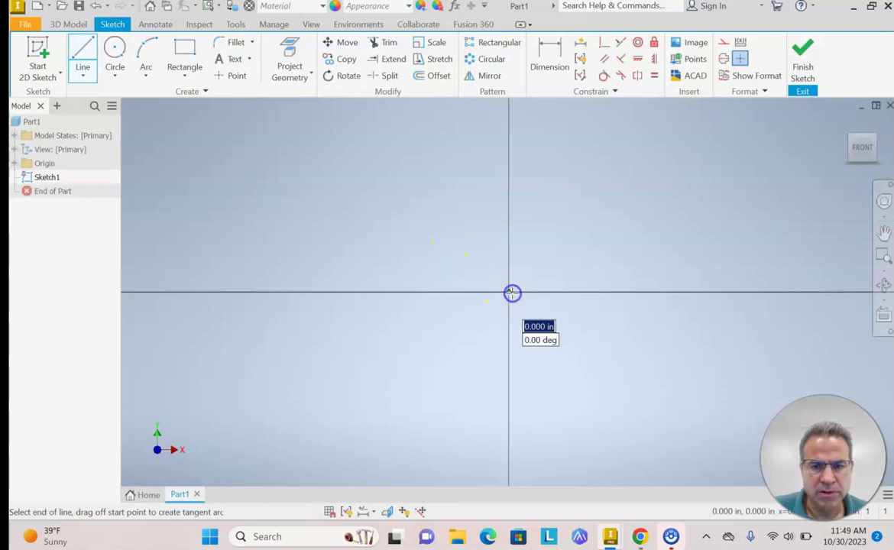
{"action": "left_click", "coordinate": [509, 180]}
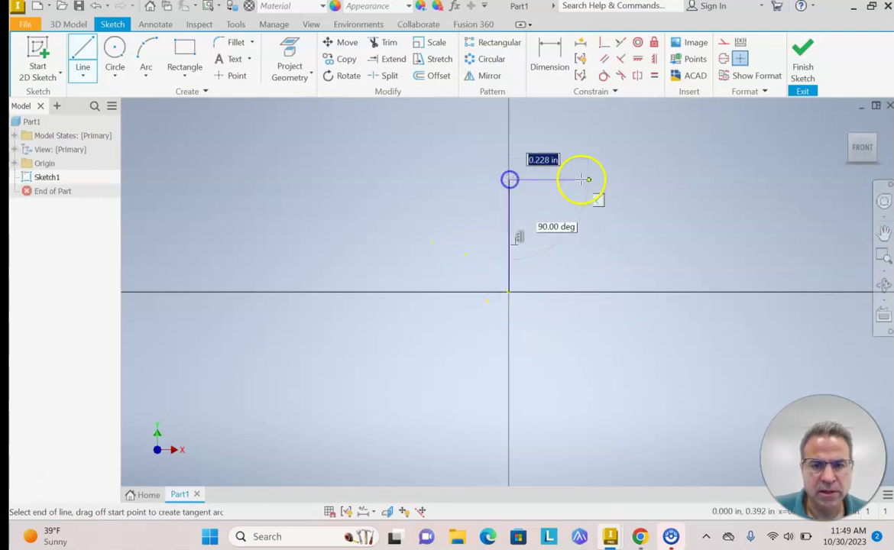
{"action": "left_click", "coordinate": [686, 181]}
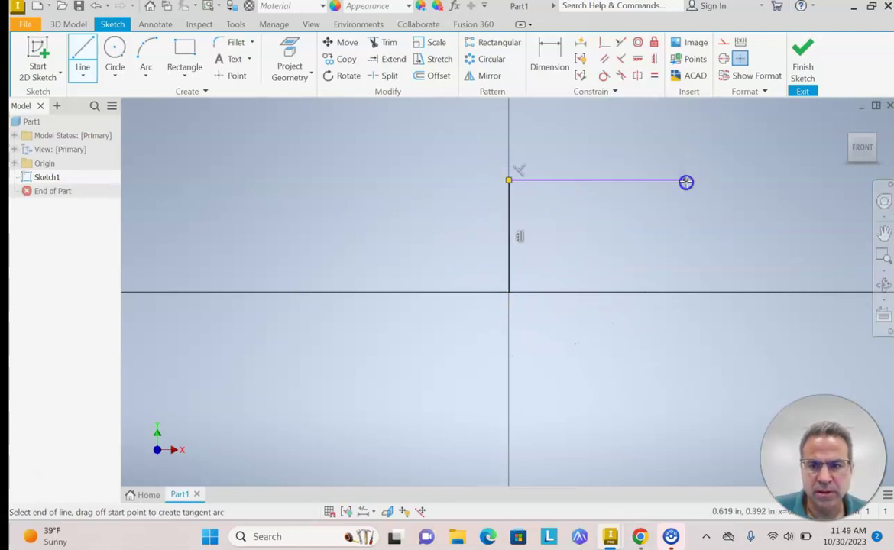
{"action": "left_click", "coordinate": [686, 292]}
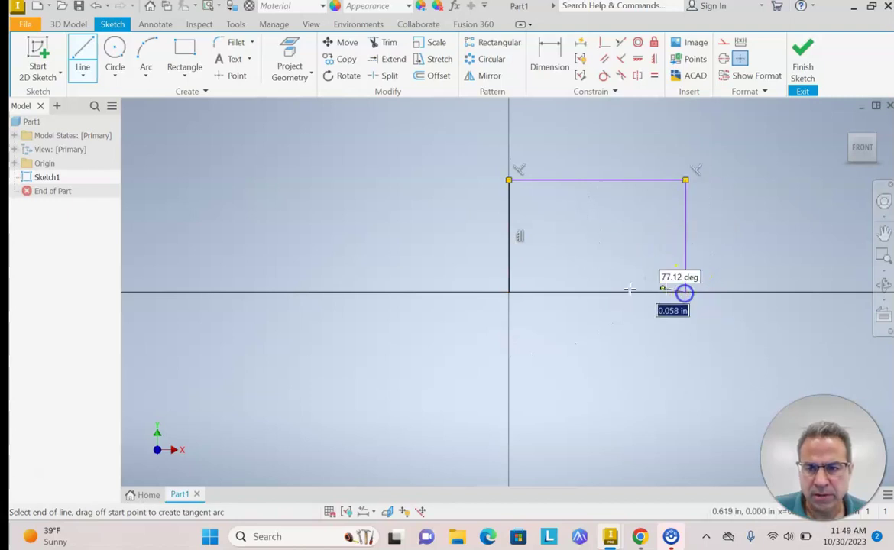
{"action": "left_click", "coordinate": [509, 292]}
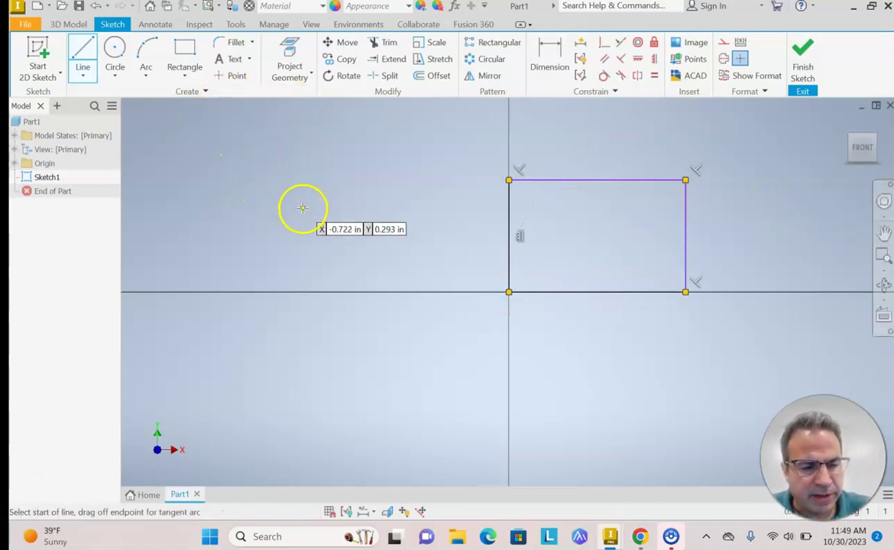
{"action": "key", "text": "Escape"}
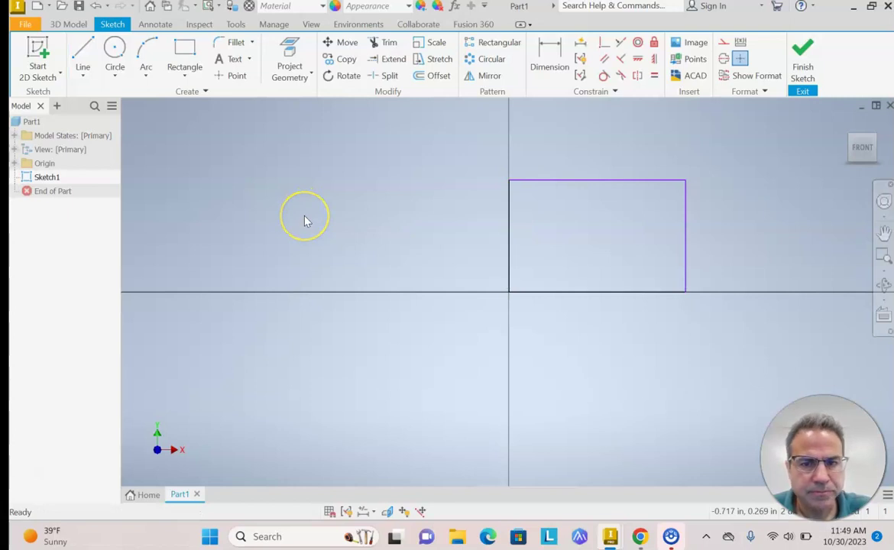
- Dimension the rectangle's left edge to a 2 in height
{"action": "left_click", "coordinate": [550, 55]}
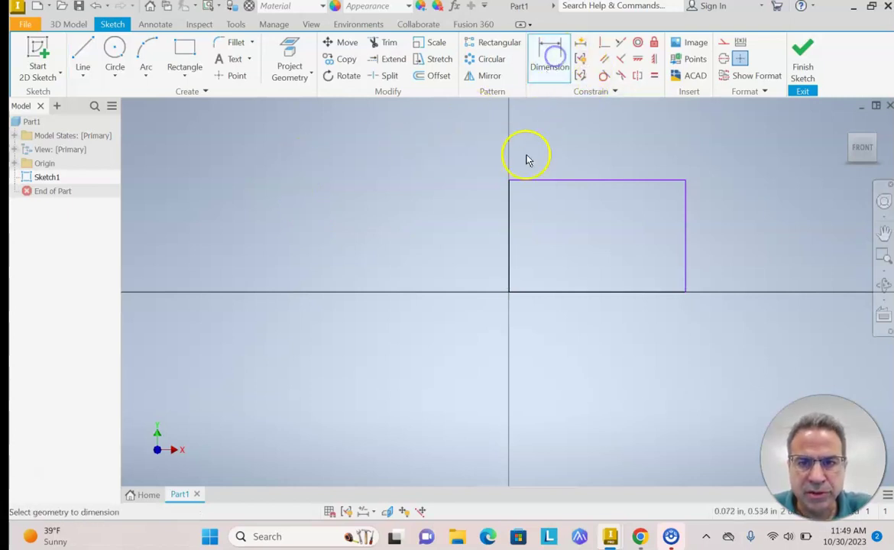
{"action": "left_click", "coordinate": [512, 232]}
{"action": "left_click", "coordinate": [466, 235]}
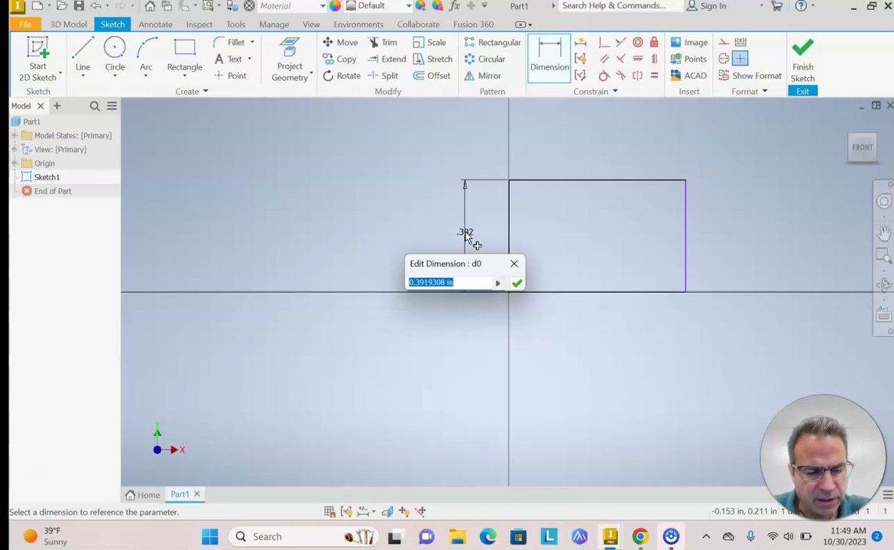
{"action": "type", "text": "2"}
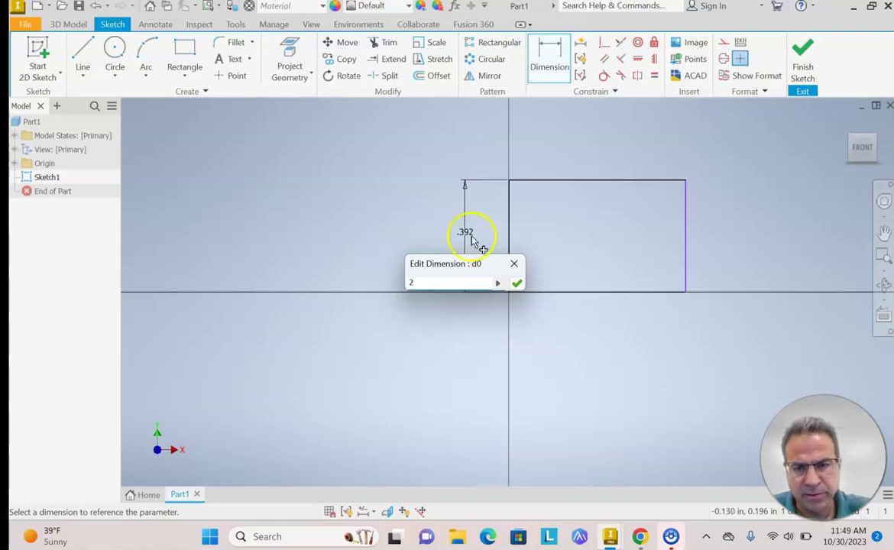
{"action": "left_click", "coordinate": [517, 283]}
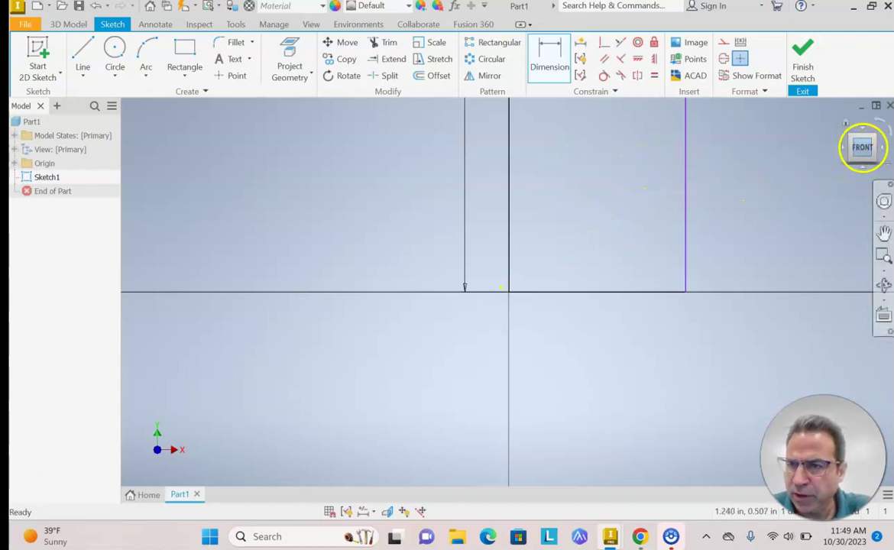
- Dimension the rectangle's top edge to a 5 in width
{"action": "left_click", "coordinate": [862, 147]}
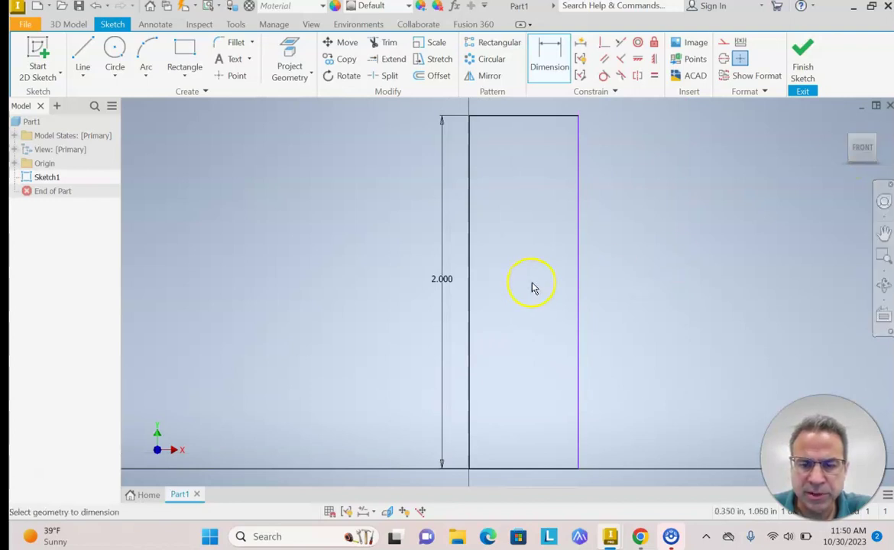
{"action": "scroll", "coordinate": [533, 287], "scroll_direction": "up", "scroll_amount": 2}
{"action": "scroll", "coordinate": [533, 288], "scroll_direction": "down", "scroll_amount": 5}
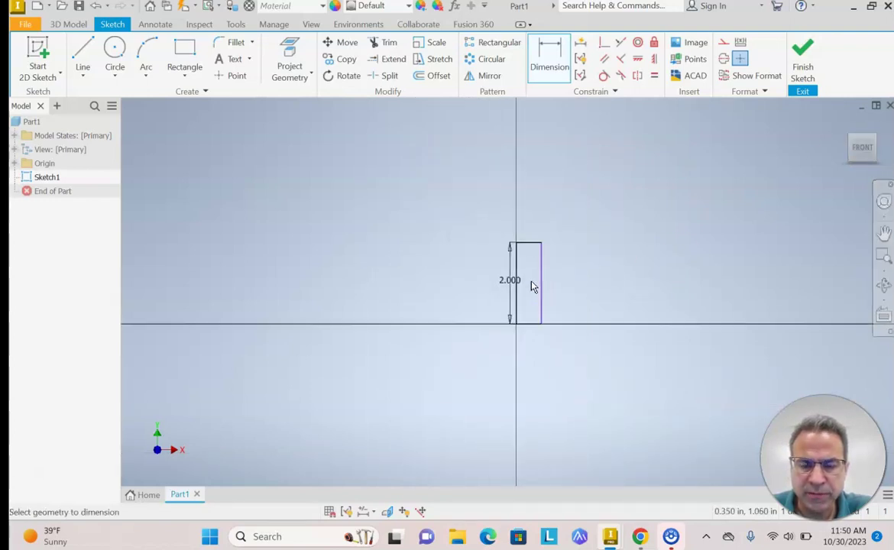
{"action": "mouse_move", "coordinate": [534, 287]}
{"action": "middle_mouse_down"}
{"action": "mouse_move", "coordinate": [385, 277]}
{"action": "mouse_move", "coordinate": [583, 292]}
{"action": "mouse_move", "coordinate": [415, 291]}
{"action": "mouse_move", "coordinate": [555, 288]}
{"action": "mouse_move", "coordinate": [468, 273]}
{"action": "middle_mouse_up"}
{"action": "scroll", "coordinate": [466, 267], "scroll_direction": "up", "scroll_amount": 3}
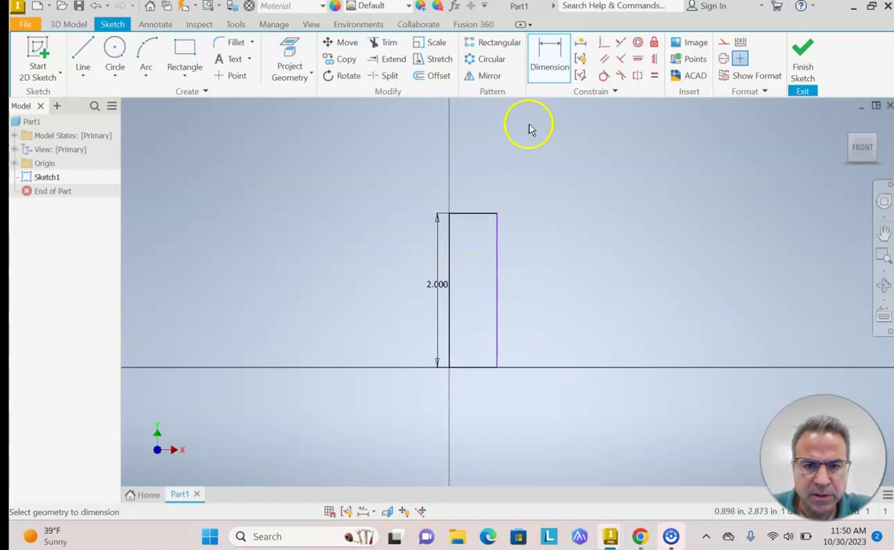
{"action": "left_click", "coordinate": [478, 216]}
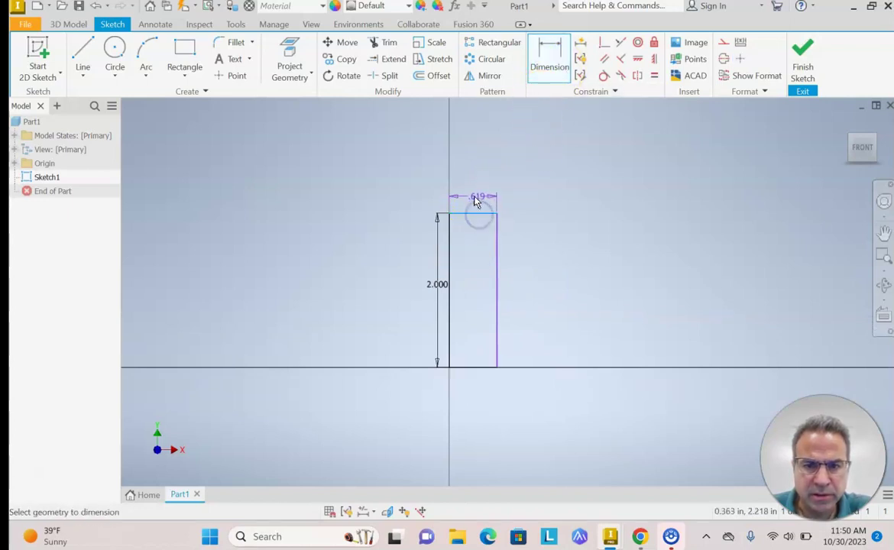
{"action": "left_click", "coordinate": [470, 199]}
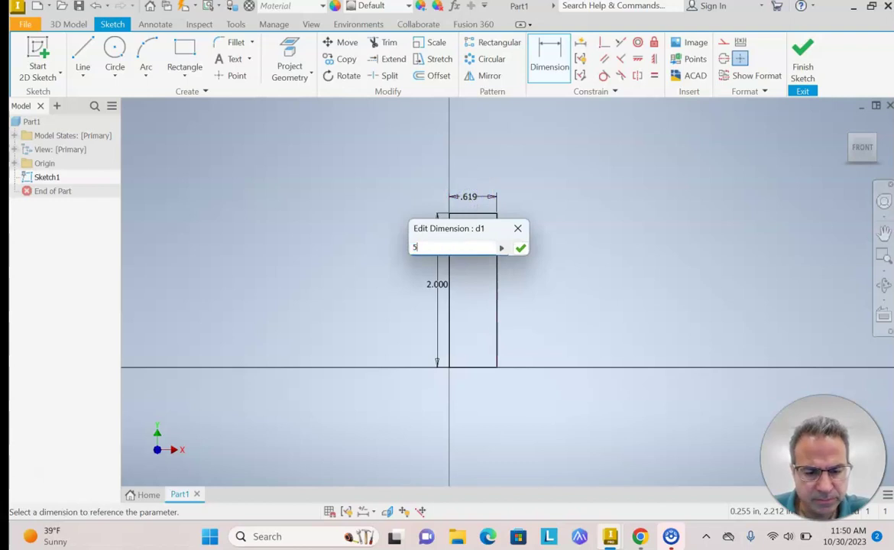
{"action": "left_click", "coordinate": [520, 248]}
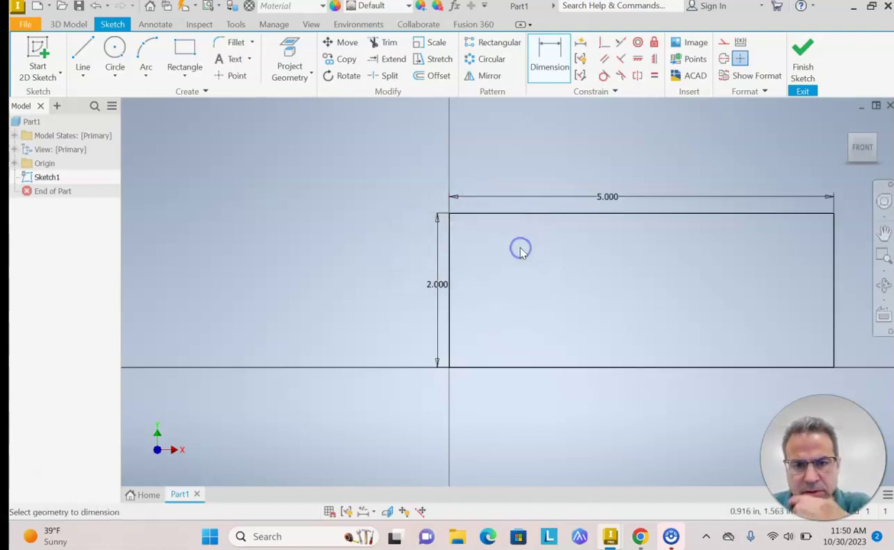
{"action": "middle_click_drag", "start_coordinate": [644, 272], "coordinate": [516, 266]}
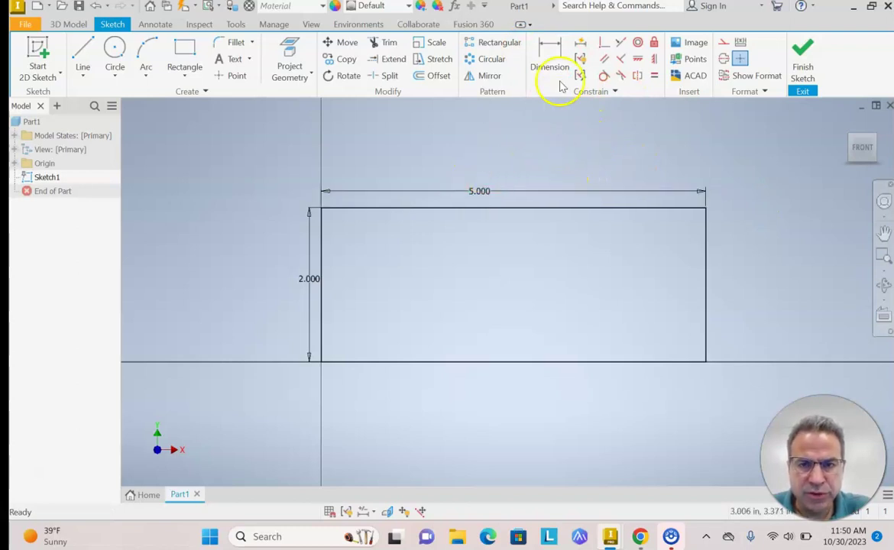
- Change the width dimension from 5.000 to 4.000 in and finish the sketch
{"action": "right_click", "coordinate": [480, 195]}
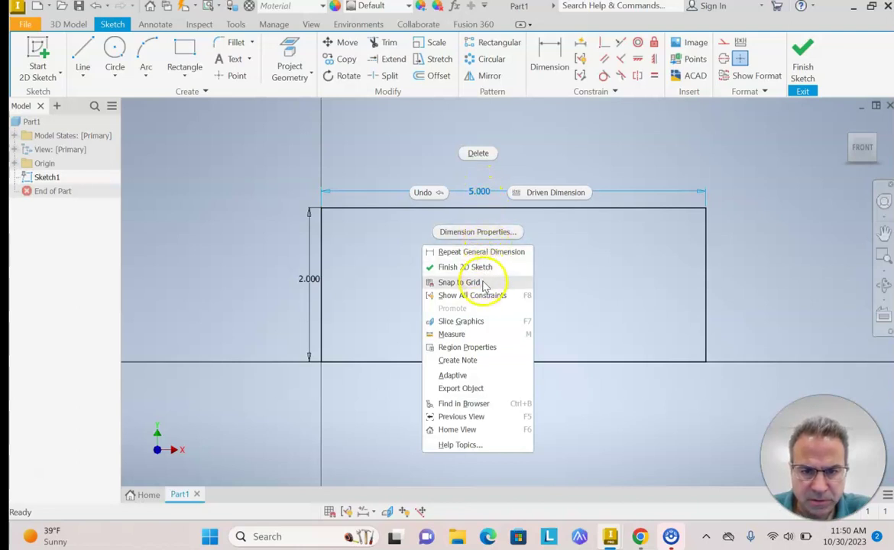
{"action": "left_click", "coordinate": [498, 237]}
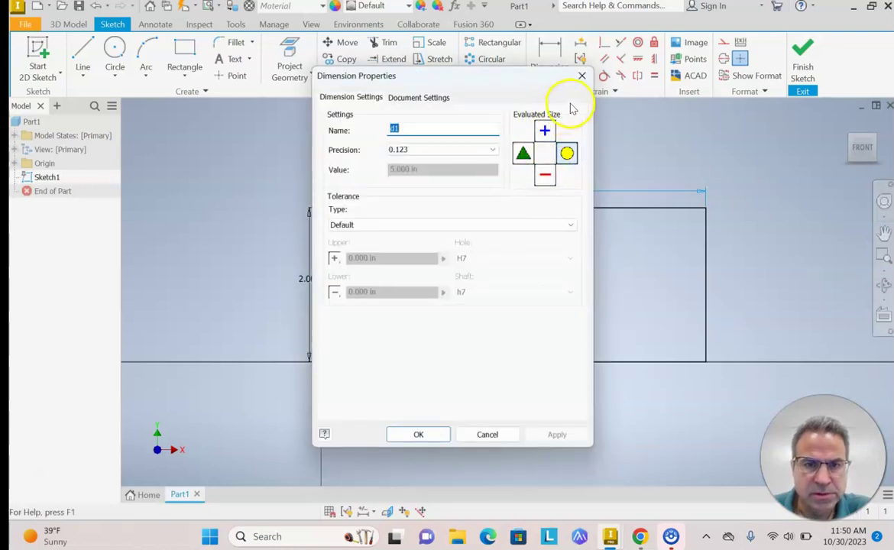
{"action": "left_click", "coordinate": [581, 78]}
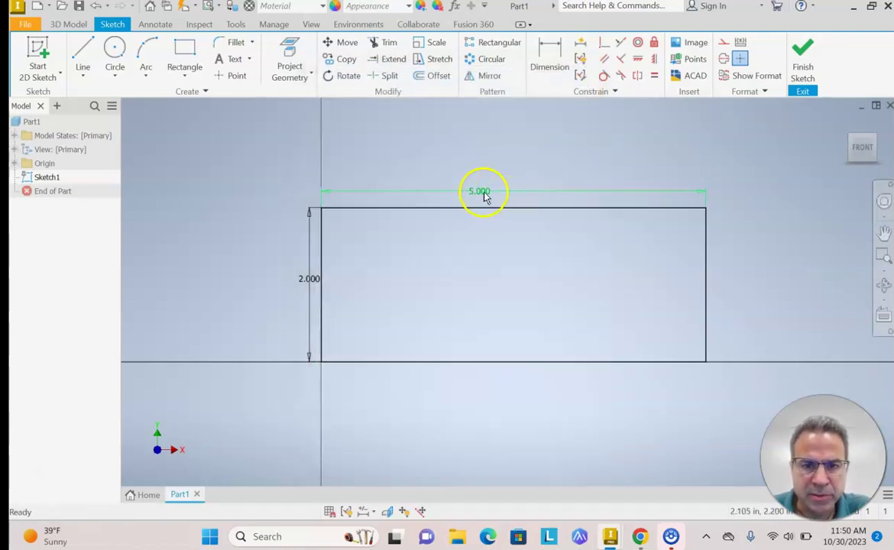
{"action": "double_click", "coordinate": [482, 192]}
{"action": "left_click", "coordinate": [474, 240]}
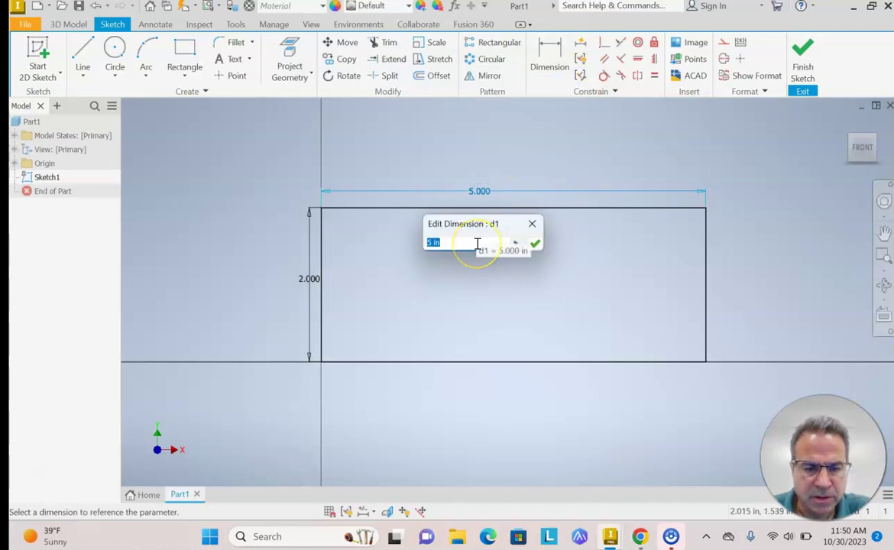
{"action": "type", "text": "4"}
{"action": "key", "text": "Return"}
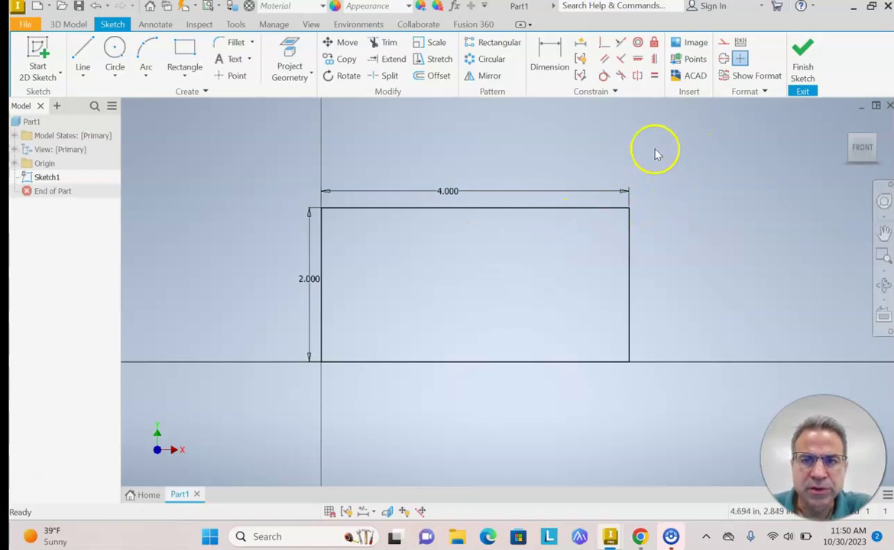
{"action": "left_click", "coordinate": [804, 63]}
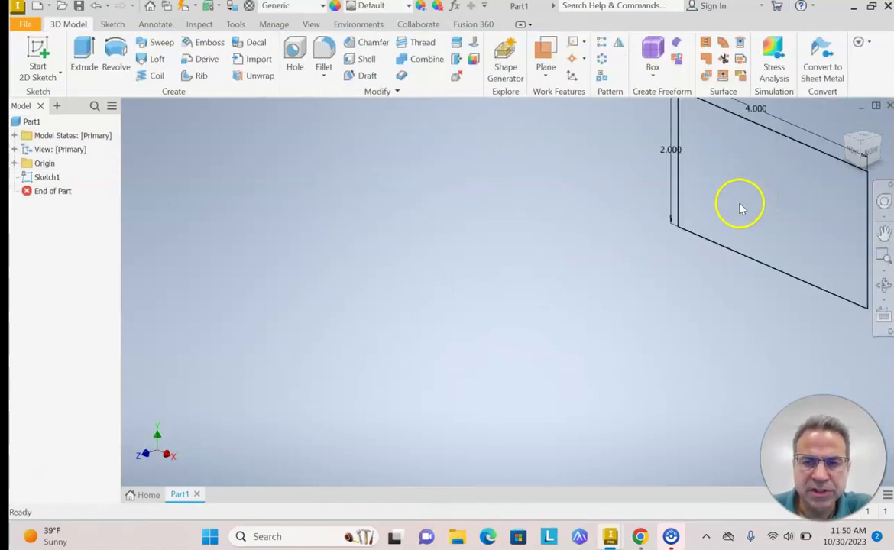
{"action": "mouse_move", "coordinate": [735, 194]}
{"action": "middle_mouse_down"}
{"action": "mouse_move", "coordinate": [517, 238]}
{"action": "mouse_move", "coordinate": [533, 270]}
{"action": "middle_mouse_up"}
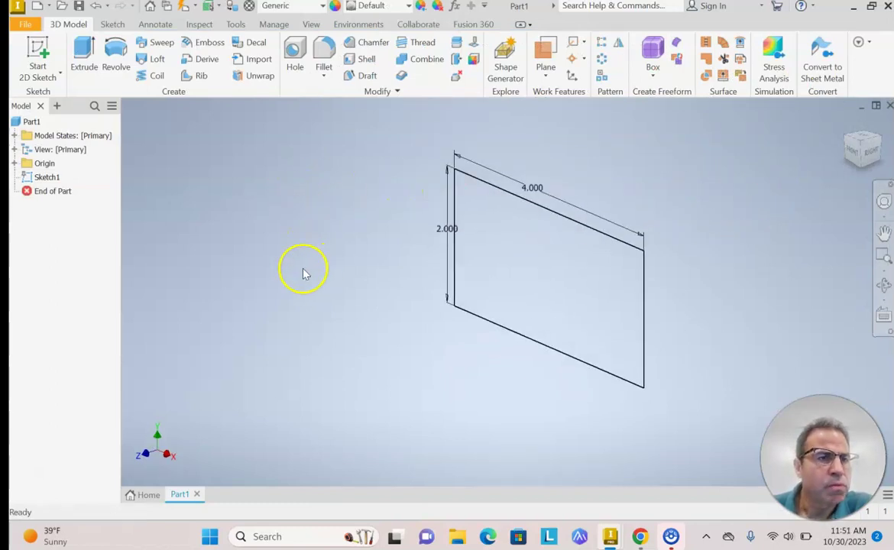
- Start Save As, name the part 'front', and browse to Documents › Inventor
{"action": "left_click", "coordinate": [25, 26]}
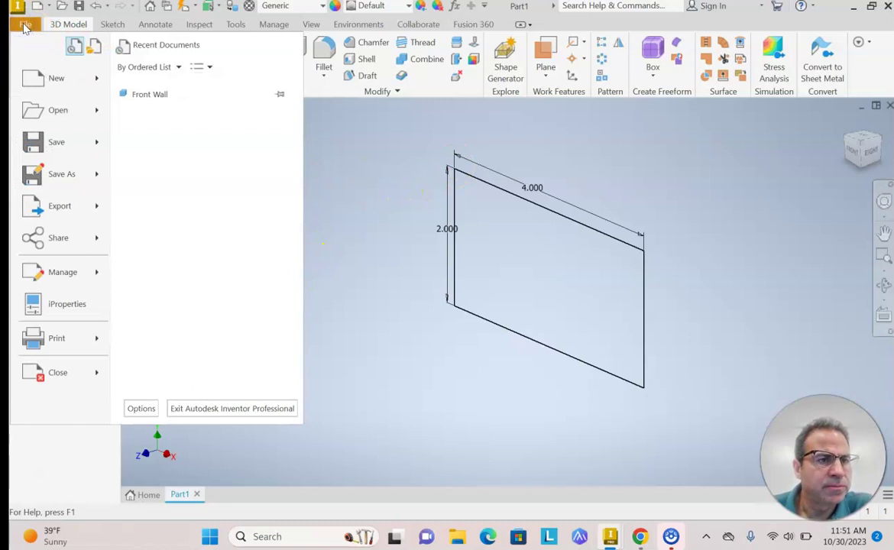
{"action": "left_click", "coordinate": [55, 173]}
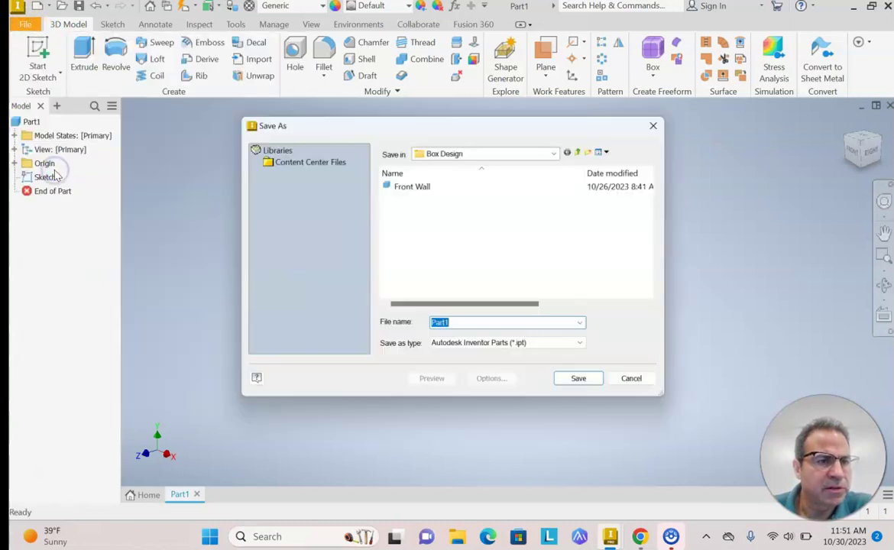
{"action": "left_click", "coordinate": [500, 151]}
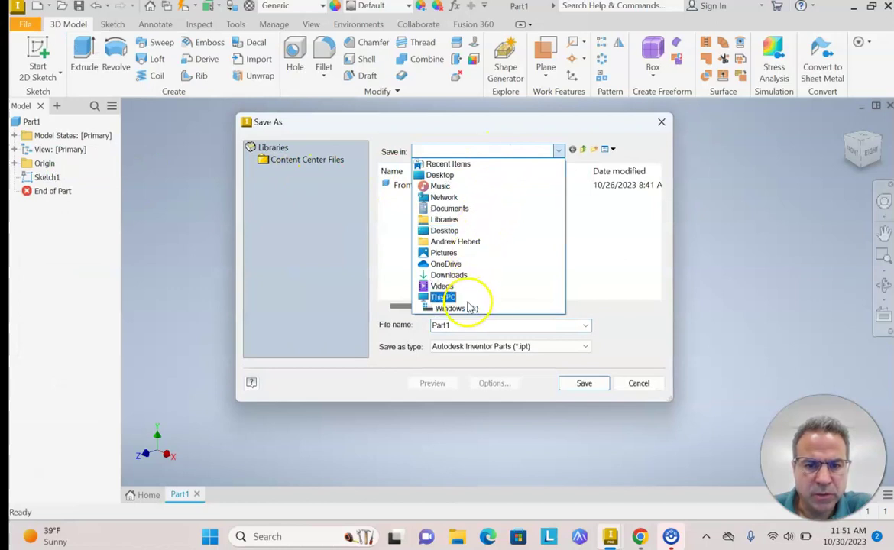
{"action": "left_click", "coordinate": [444, 298]}
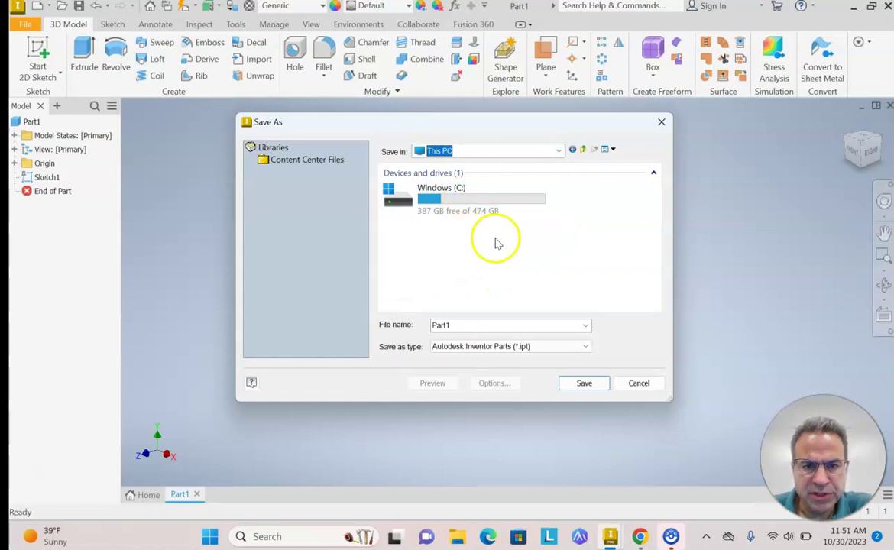
{"action": "left_click", "coordinate": [560, 152]}
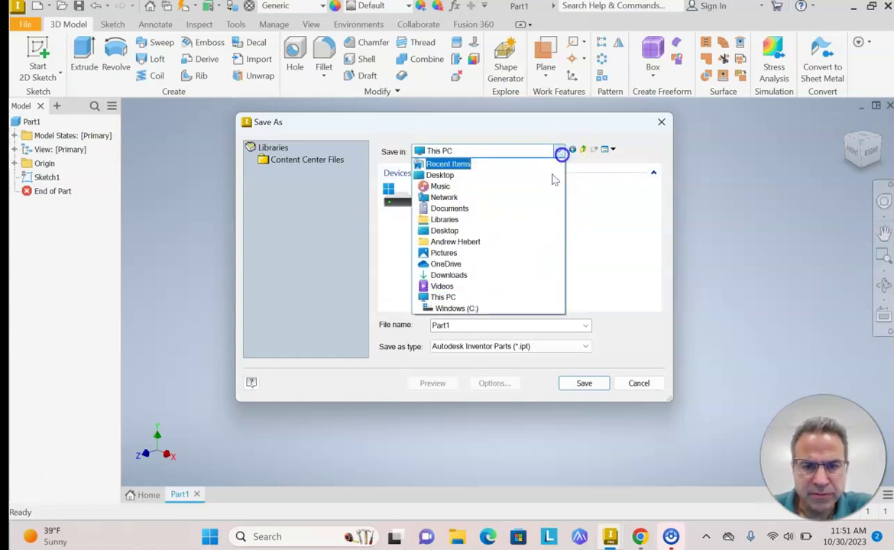
{"action": "left_click", "coordinate": [460, 323]}
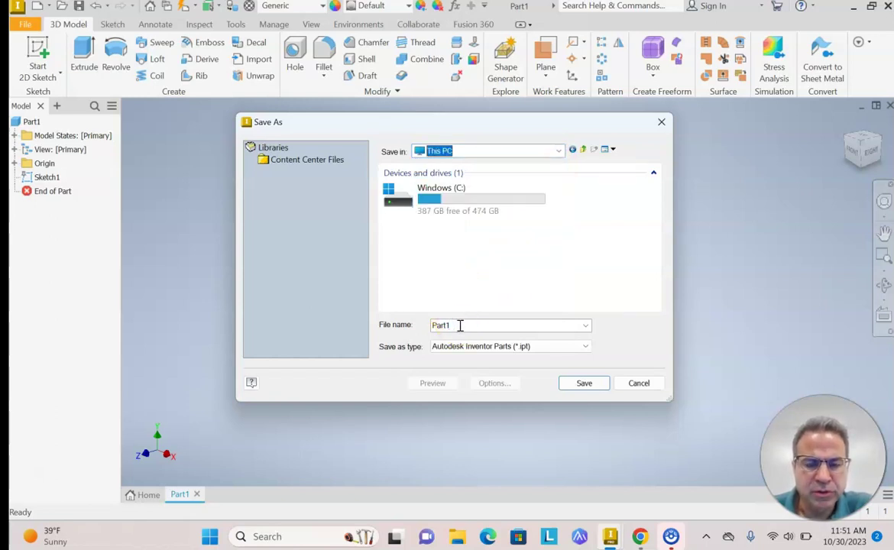
{"action": "left_click", "coordinate": [422, 334]}
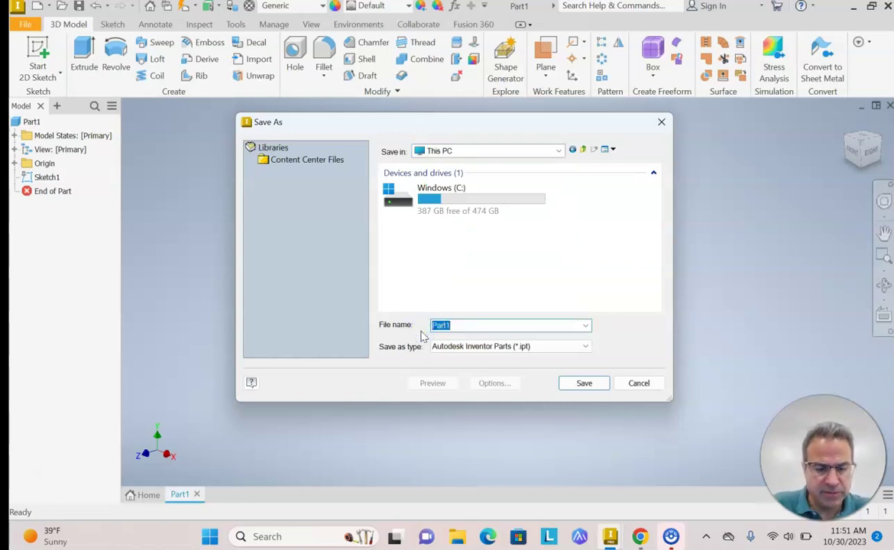
{"action": "left_click", "coordinate": [587, 385]}
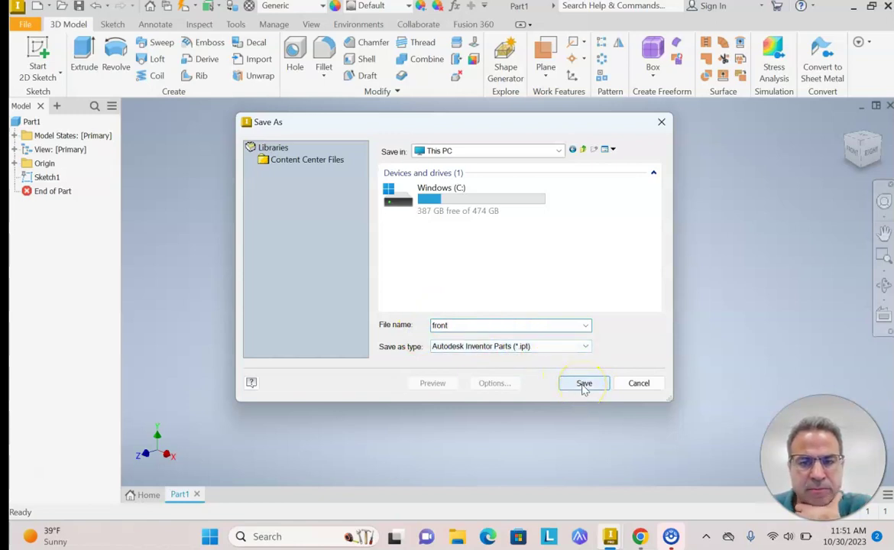
{"action": "left_click", "coordinate": [533, 154]}
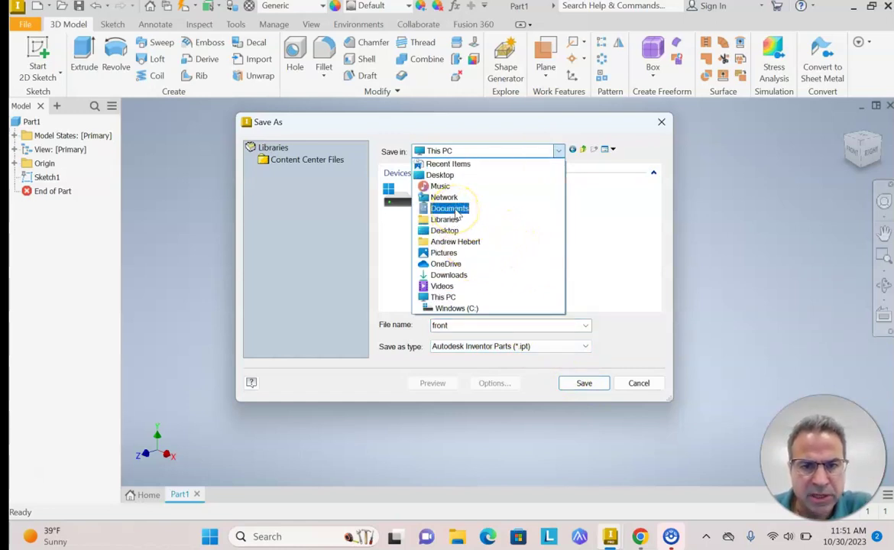
{"action": "left_click", "coordinate": [451, 208]}
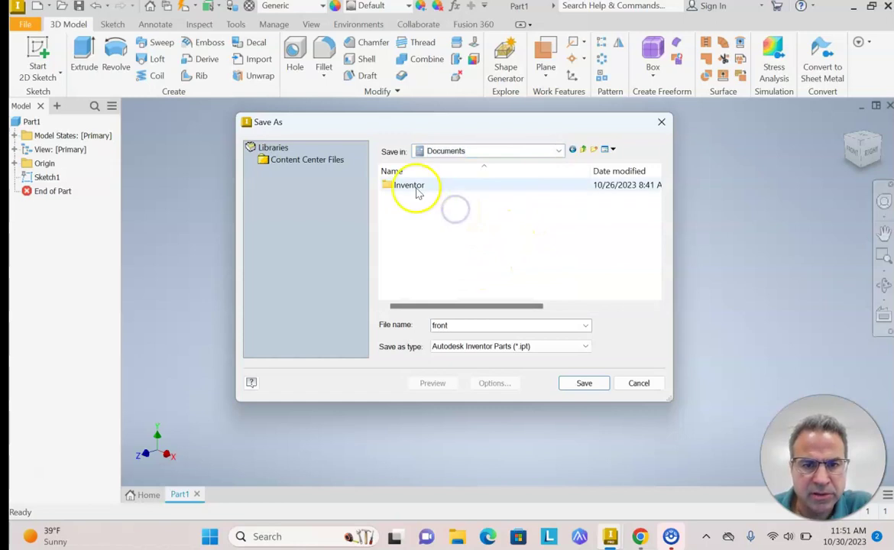
{"action": "double_click", "coordinate": [443, 185]}
- Create a new organizer folder, typed as 'org', inside the Inventor folder
{"action": "left_click", "coordinate": [478, 325]}
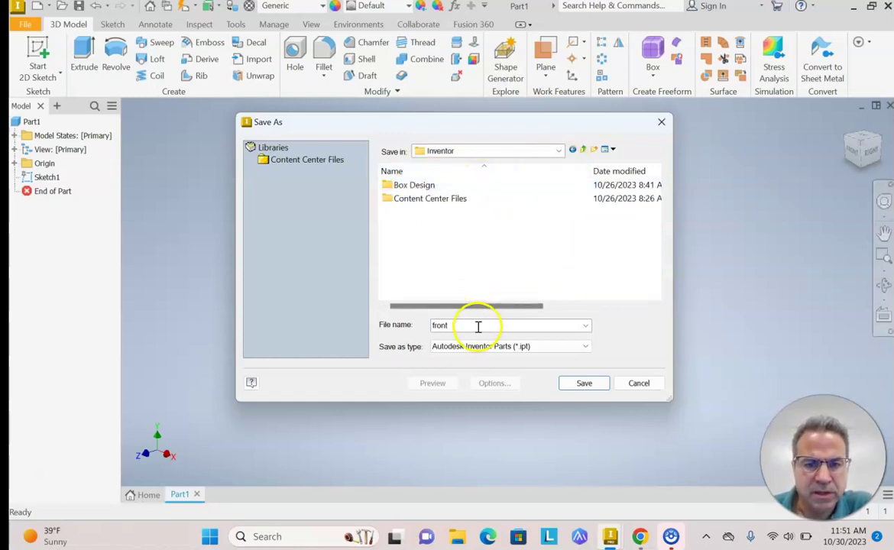
{"action": "double_click", "coordinate": [478, 326]}
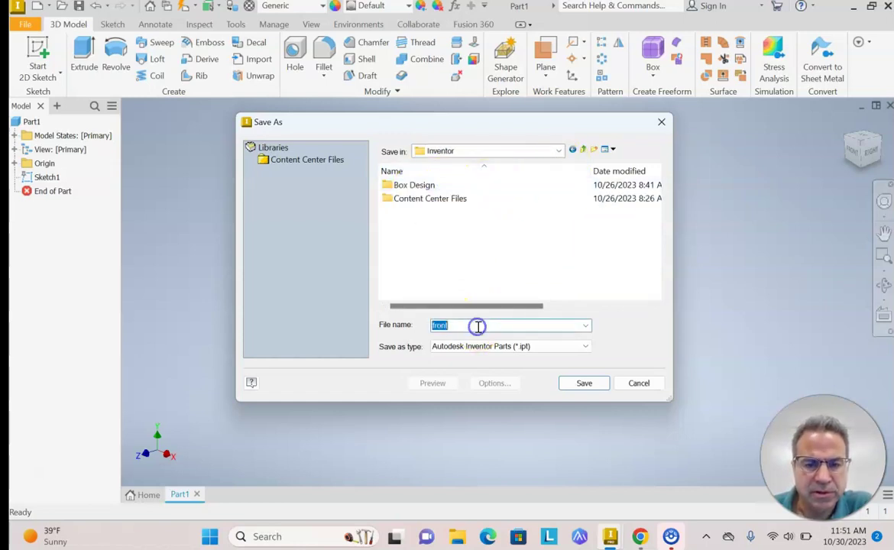
{"action": "left_click", "coordinate": [596, 151]}
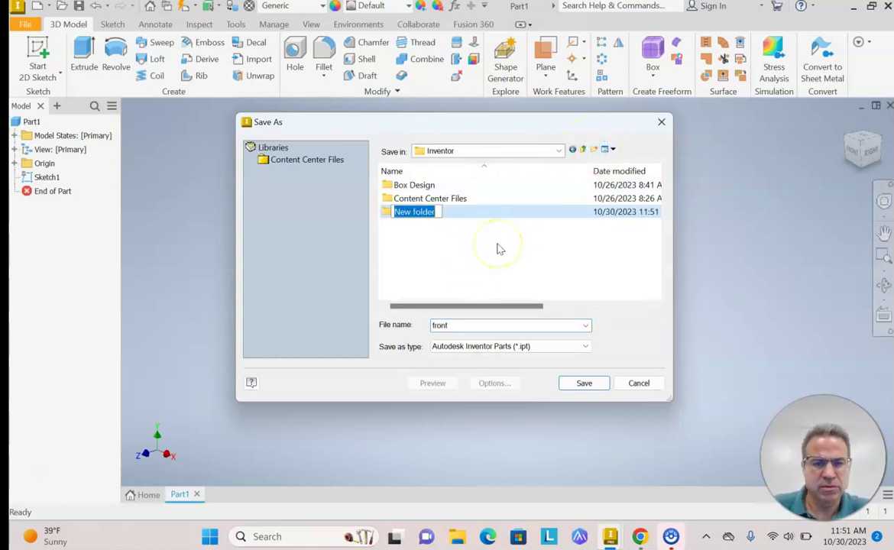
{"action": "type", "text": "organizer"}
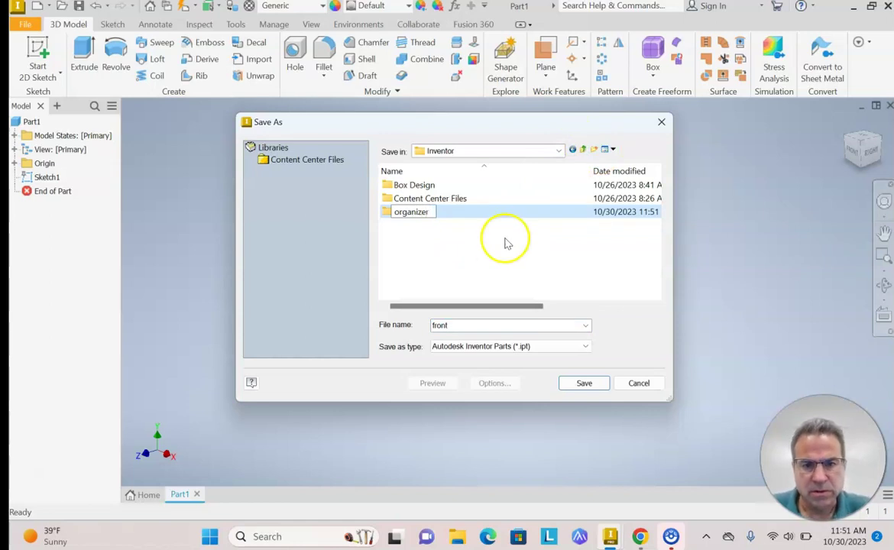
{"action": "key", "text": "Return"}
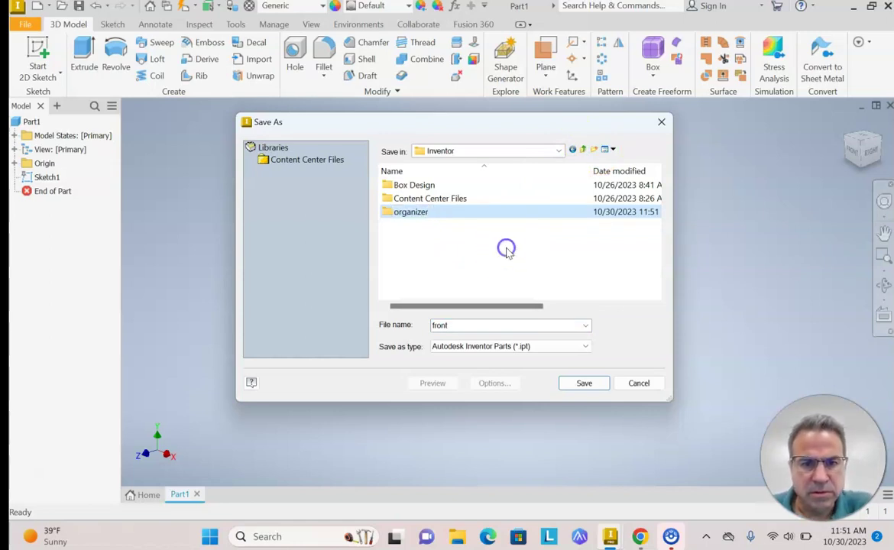
- Save the part as front.ipt inside the organizer folder
{"action": "double_click", "coordinate": [405, 216]}
{"action": "double_click", "coordinate": [468, 326]}
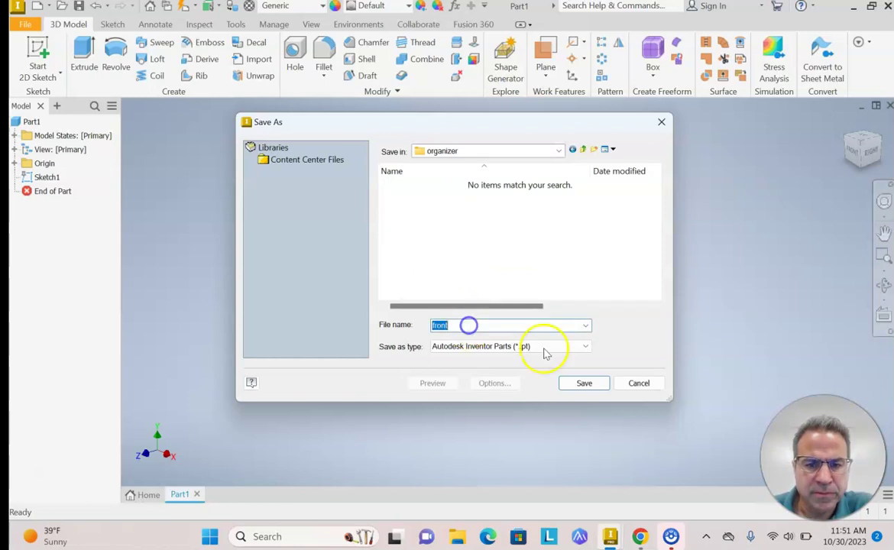
{"action": "left_click", "coordinate": [582, 383]}
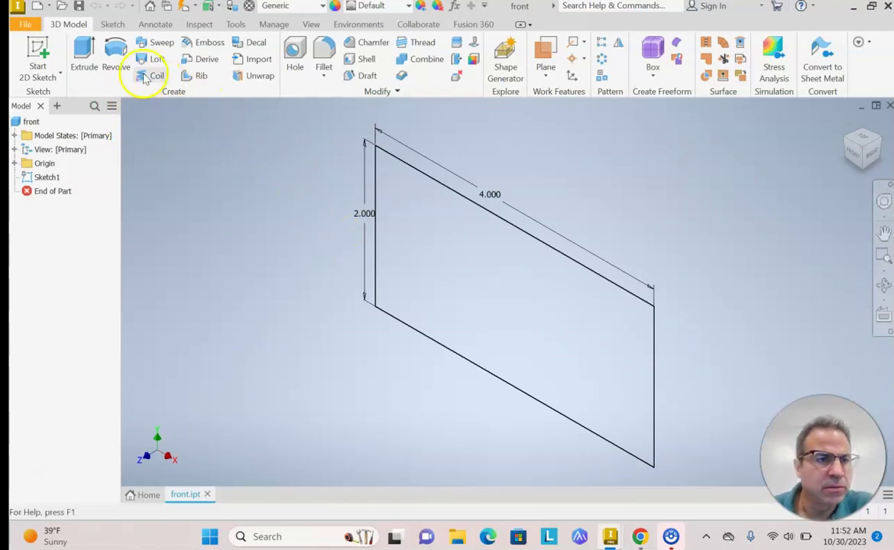
- Extrude the 4 × 2 in rectangle 0.125 in to create Extrusion1
{"action": "left_click", "coordinate": [83, 62]}
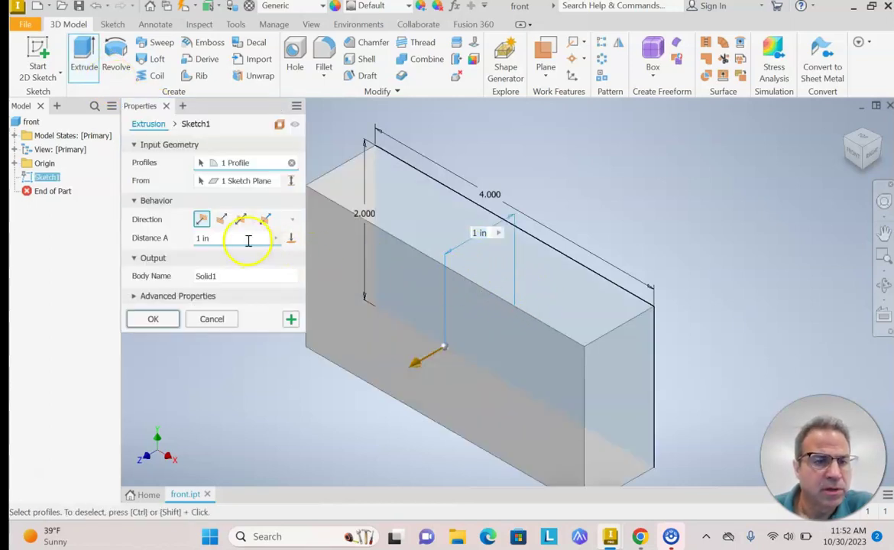
{"action": "left_click", "coordinate": [156, 238]}
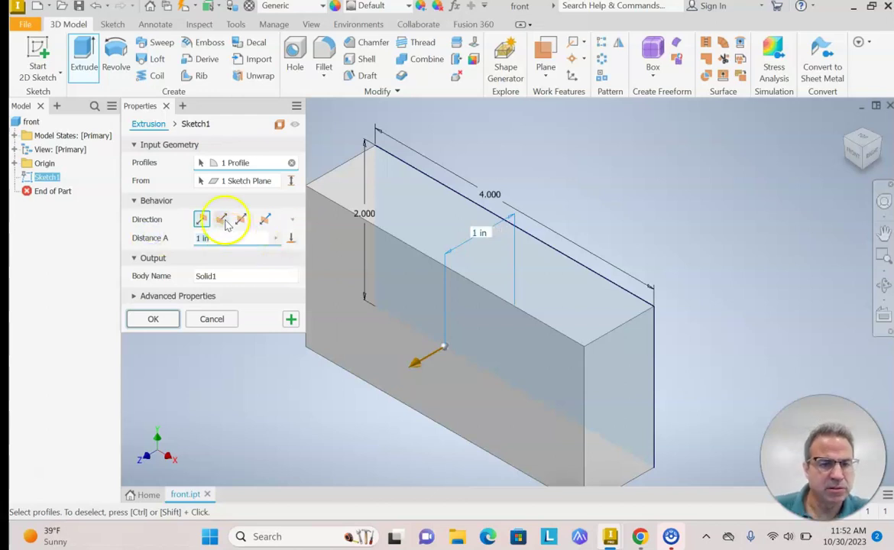
{"action": "type", "text": "0.125"}
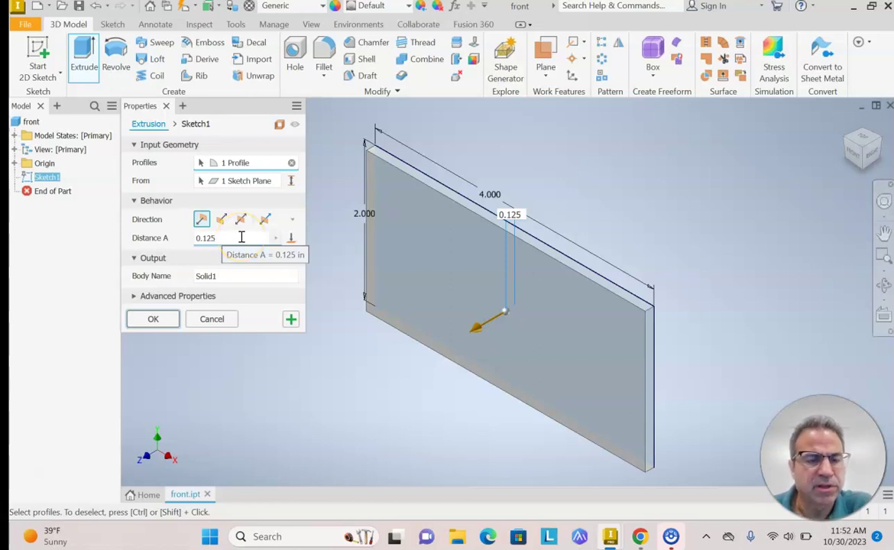
{"action": "left_click", "coordinate": [155, 320]}
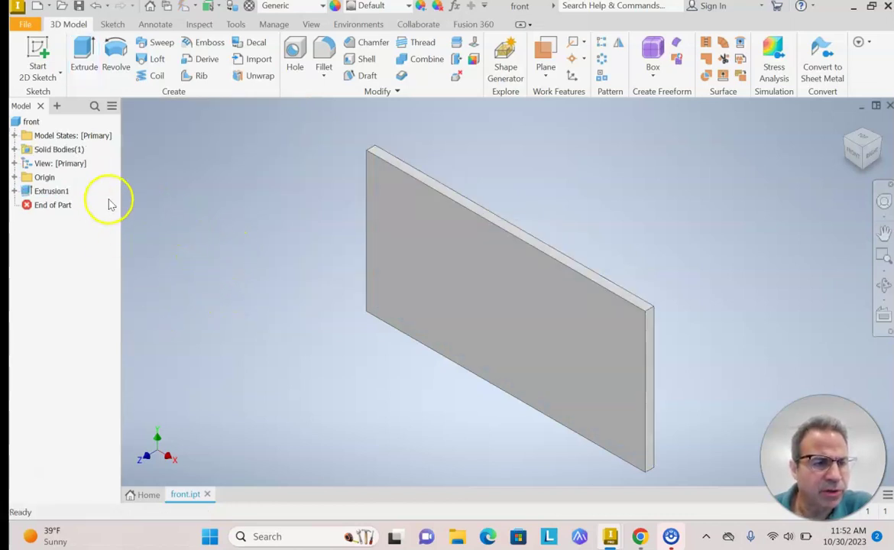
- Reopen Sketch1 under Extrusion1 for editing, then finish it unchanged
{"action": "left_click", "coordinate": [14, 192]}
{"action": "left_click", "coordinate": [57, 205]}
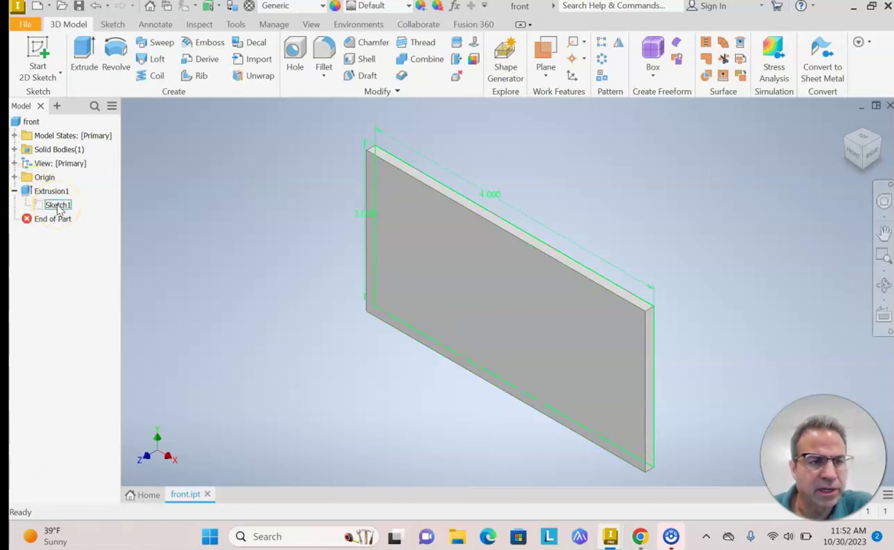
{"action": "right_click", "coordinate": [58, 206]}
{"action": "left_click", "coordinate": [94, 236]}
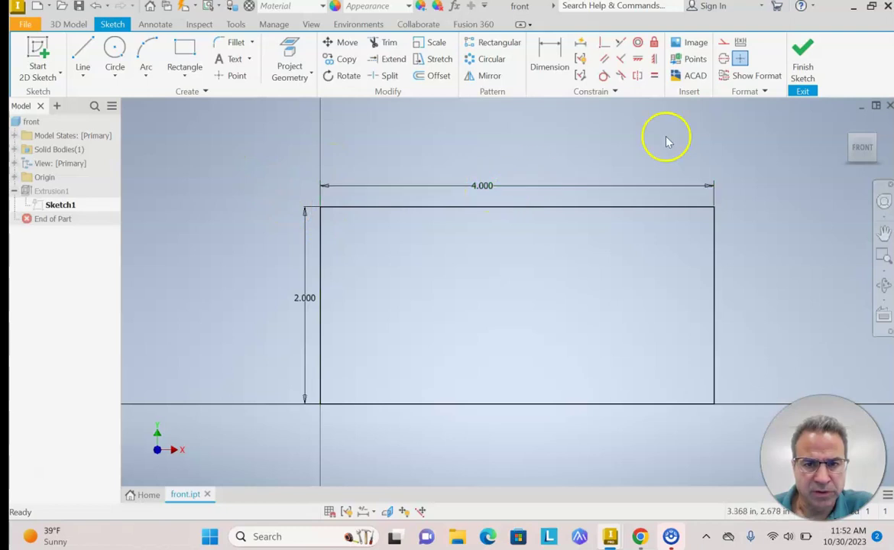
{"action": "left_click", "coordinate": [807, 72]}
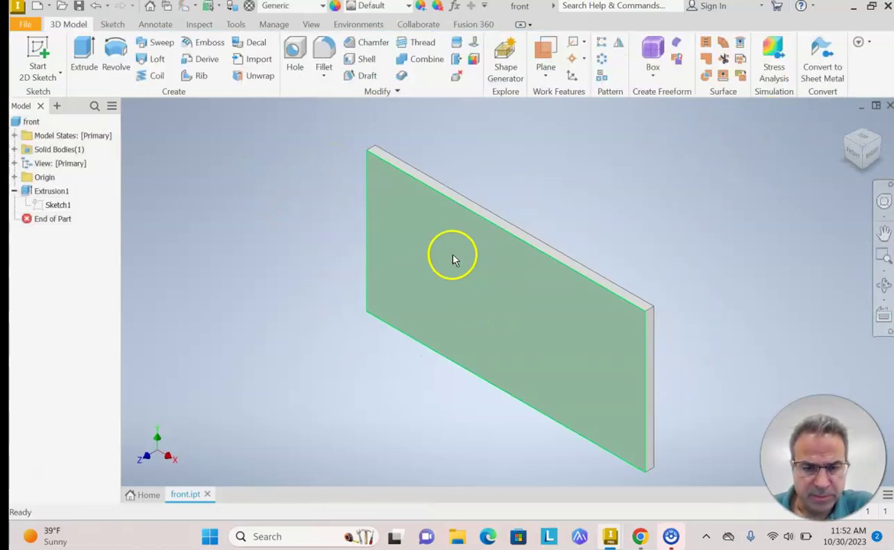
{"action": "right_click", "coordinate": [55, 192]}
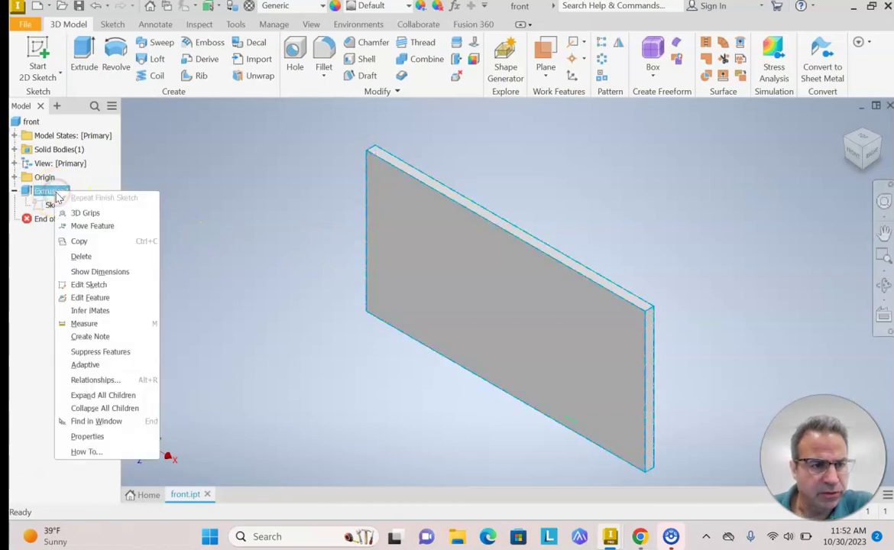
{"action": "left_click", "coordinate": [105, 299]}
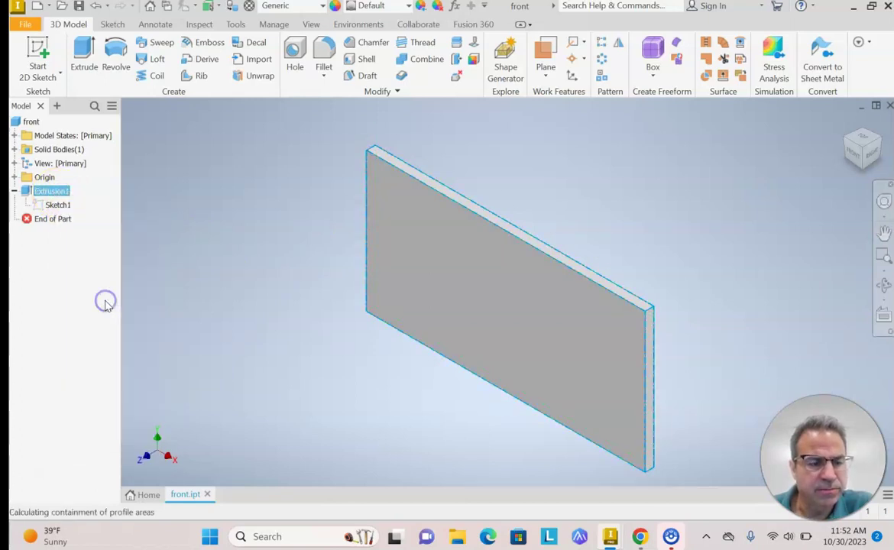
{"action": "left_click", "coordinate": [224, 241]}
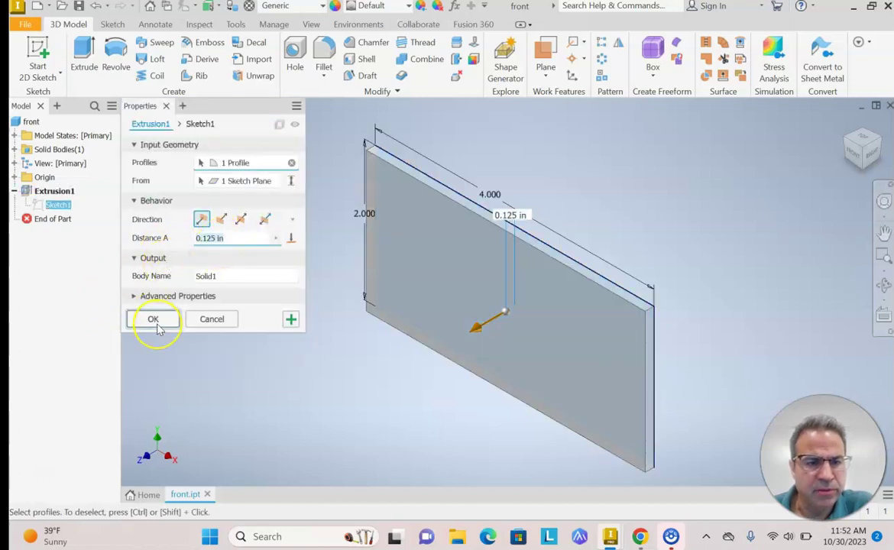
{"action": "left_click", "coordinate": [154, 320]}
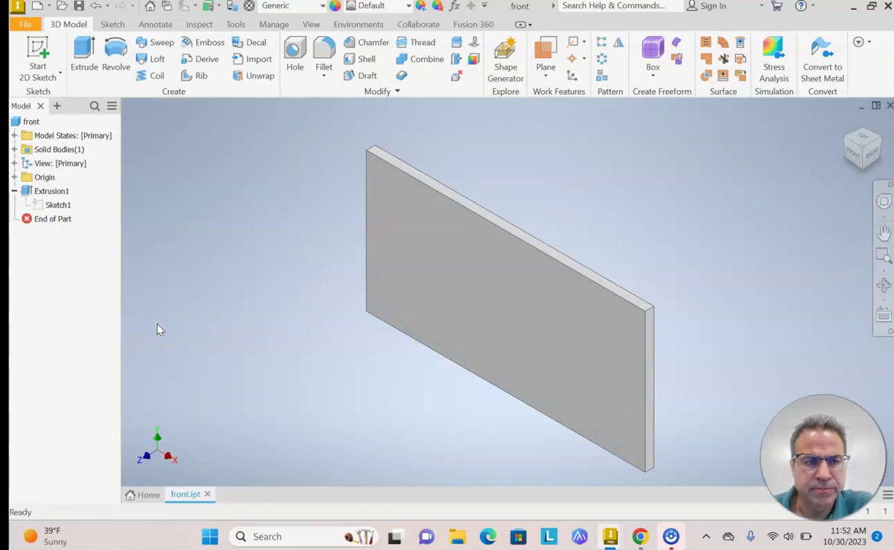
- Save As front.ipt into organizer again and confirm replacing, which Inventor refuses
{"action": "left_click", "coordinate": [26, 24]}
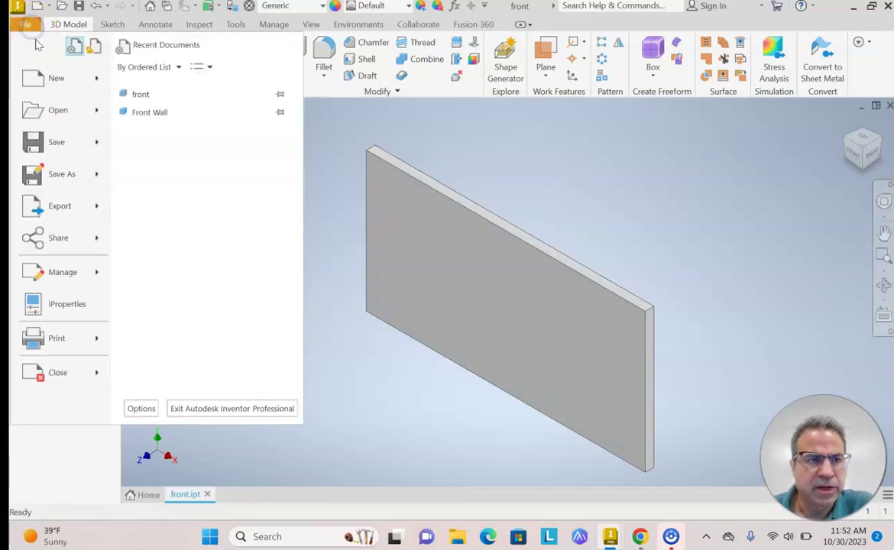
{"action": "left_click", "coordinate": [67, 174]}
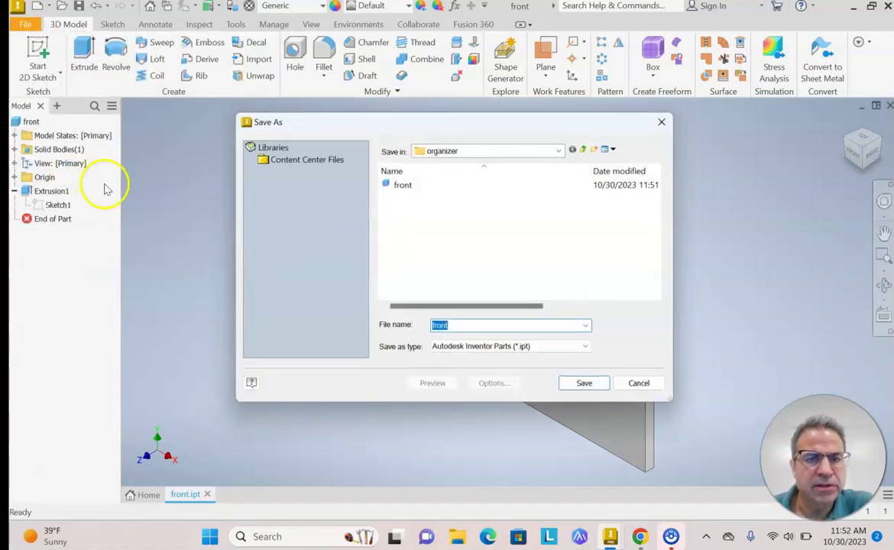
{"action": "left_click", "coordinate": [479, 152]}
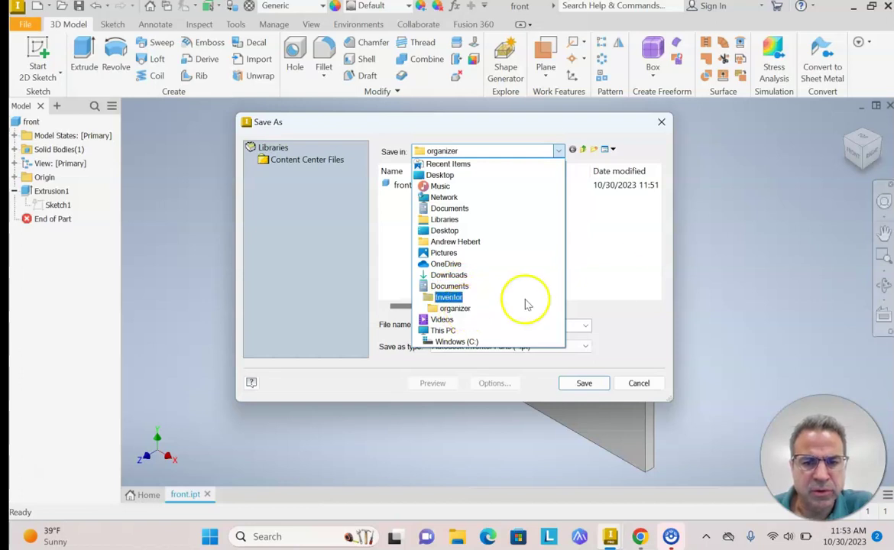
{"action": "left_click", "coordinate": [623, 278]}
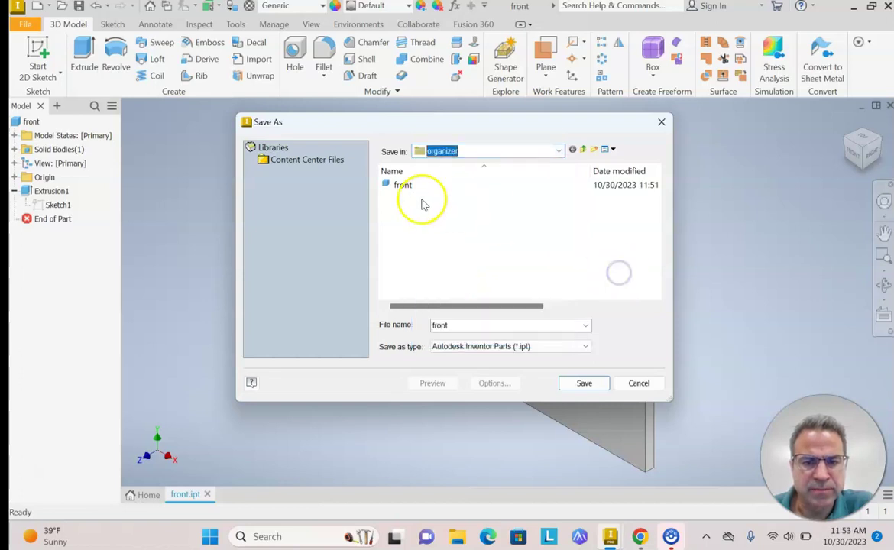
{"action": "left_click", "coordinate": [582, 383]}
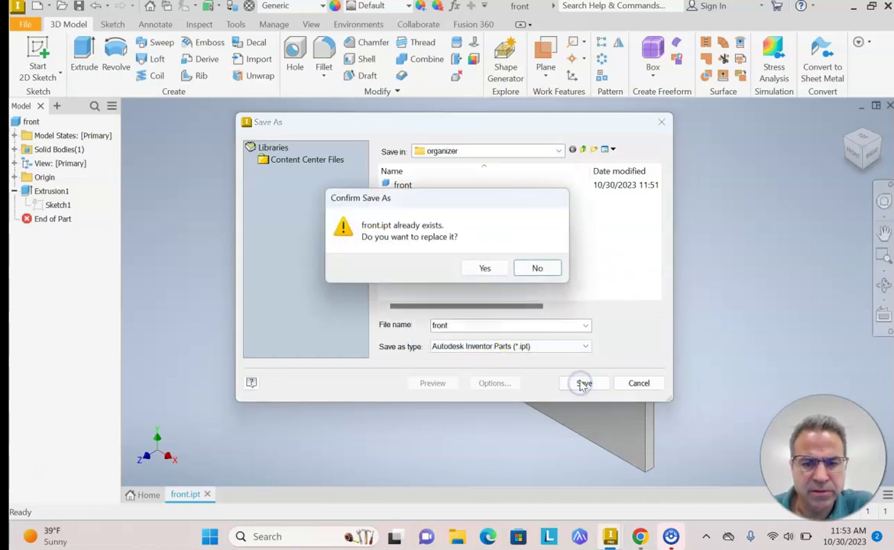
{"action": "left_click", "coordinate": [486, 269]}
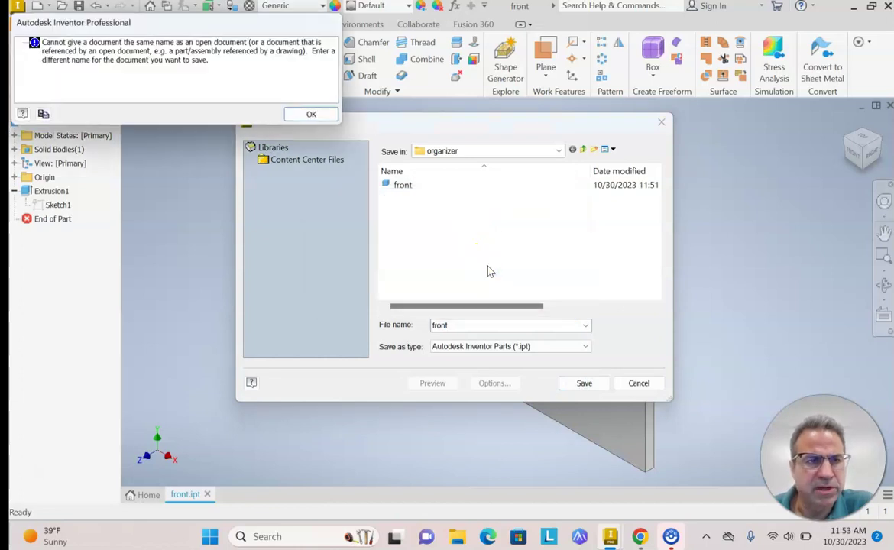
- Dismiss the duplicate-name error and save the plate as 'front v2' instead
{"action": "left_click", "coordinate": [312, 115]}
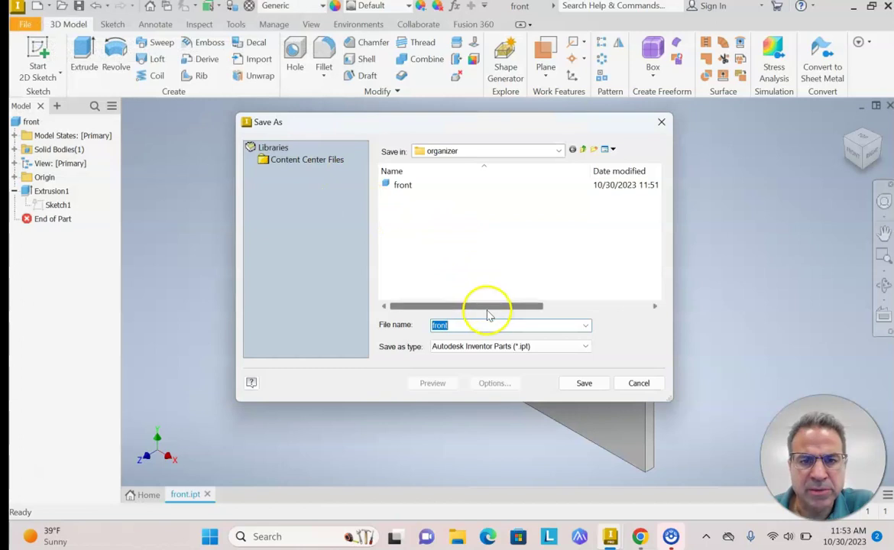
{"action": "left_click", "coordinate": [465, 325]}
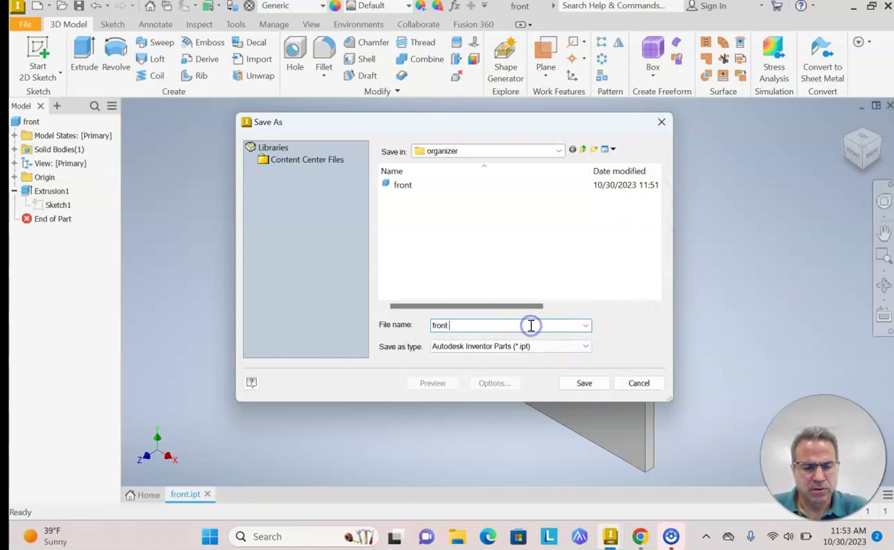
{"action": "left_click", "coordinate": [584, 383]}
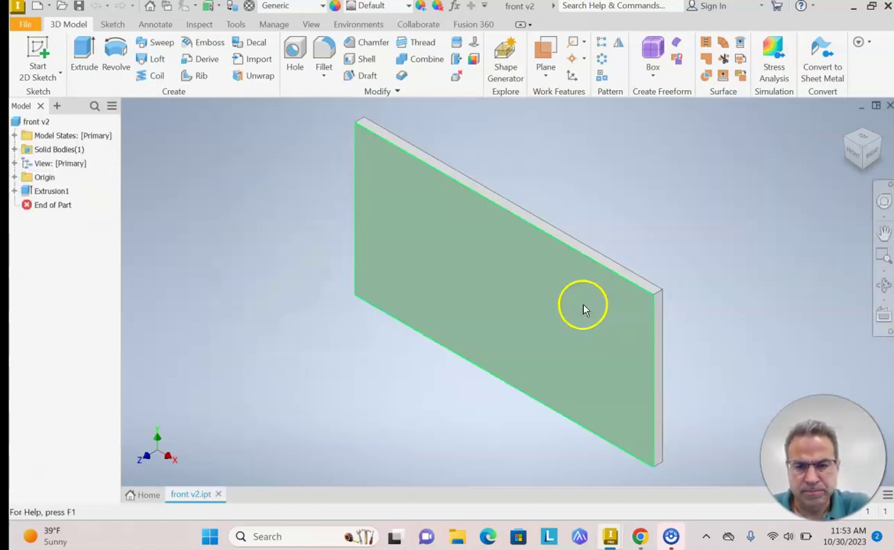